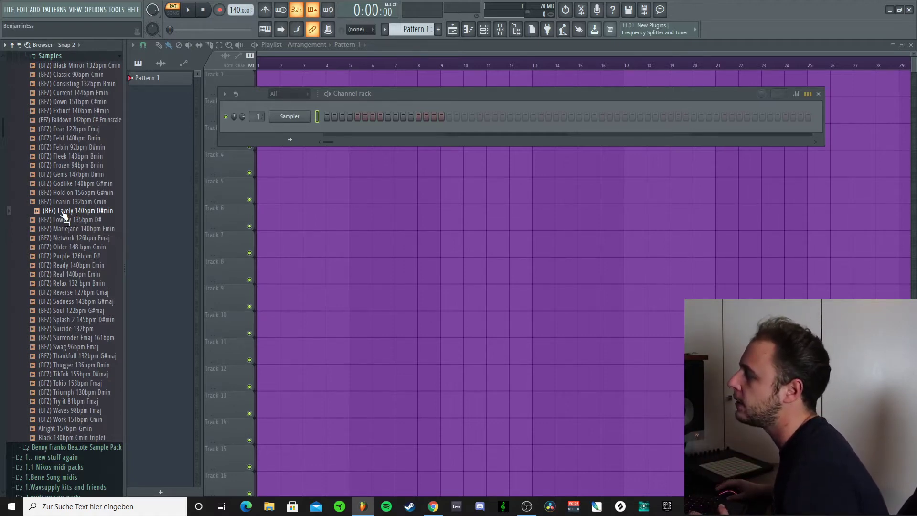
# - Place the "(BFZ) Lovely 140bpm D#min" sample on Track 1 at bar 1 as an audio clip
pyautogui.moveTo(64, 213); pyautogui.dragTo(288, 82)
pyautogui.moveTo(347, 94); pyautogui.dragTo(315, 93)
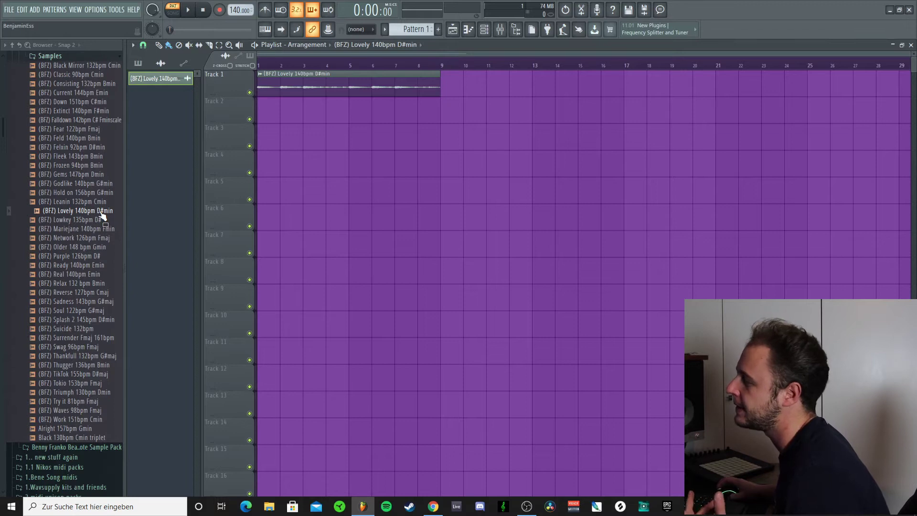
pyautogui.moveTo(102, 216); pyautogui.dragTo(422, 165)
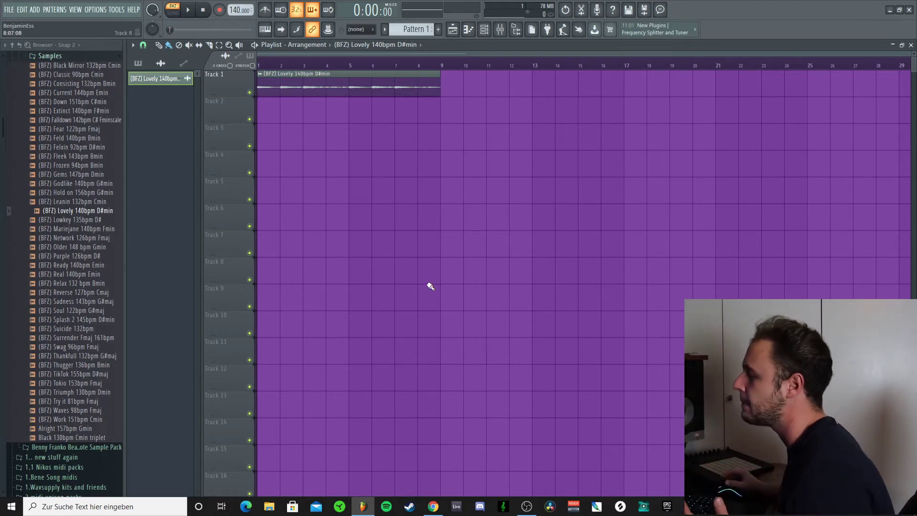
# - Raise the Boost amount in the precomputed effects of the Lovely sample to make the loop louder
pyautogui.doubleClick(311, 91)
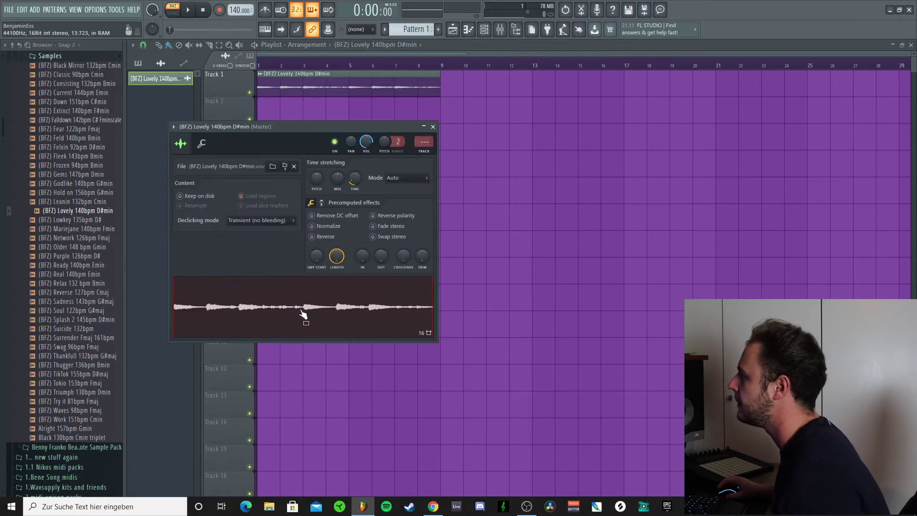
pyautogui.click(321, 203)
pyautogui.moveTo(313, 220); pyautogui.dragTo(313, 203)
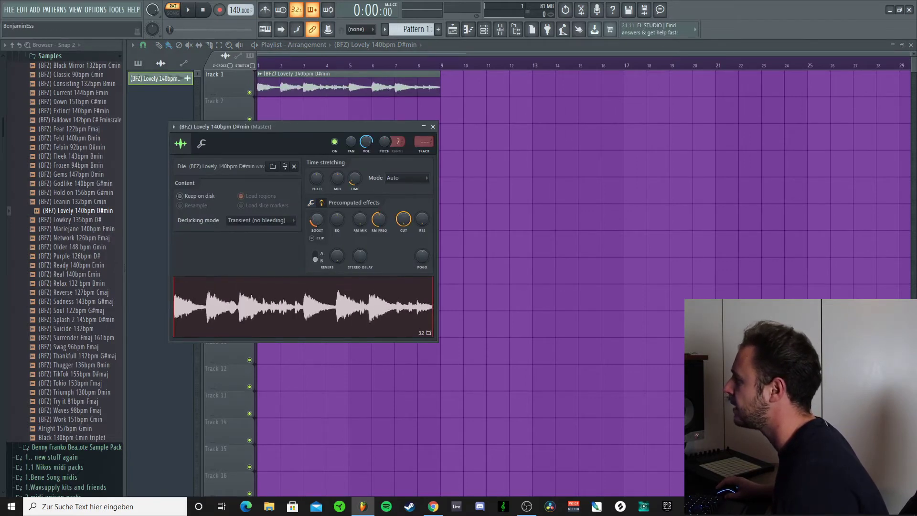
# - Switch playback to song mode, listen to the boosted loop, and close the sample's settings
pyautogui.click(173, 11)
pyautogui.click(190, 11)
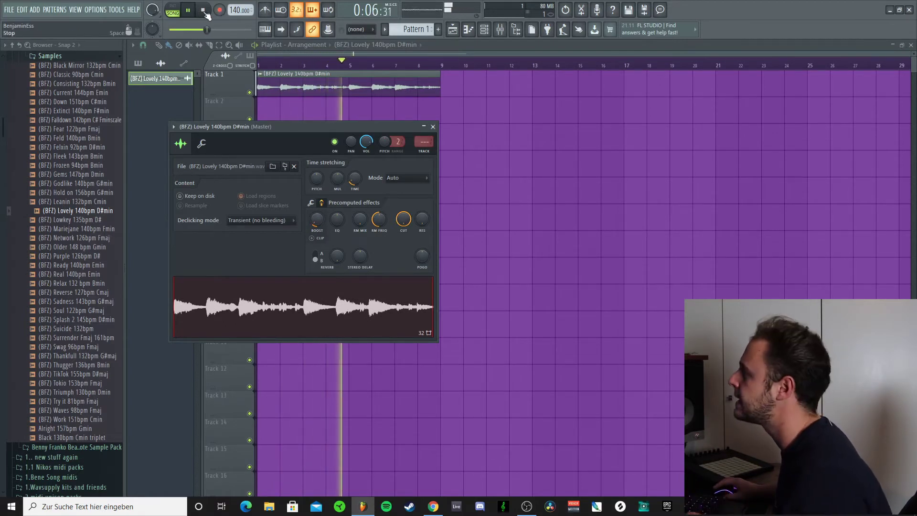
pyautogui.click(433, 127)
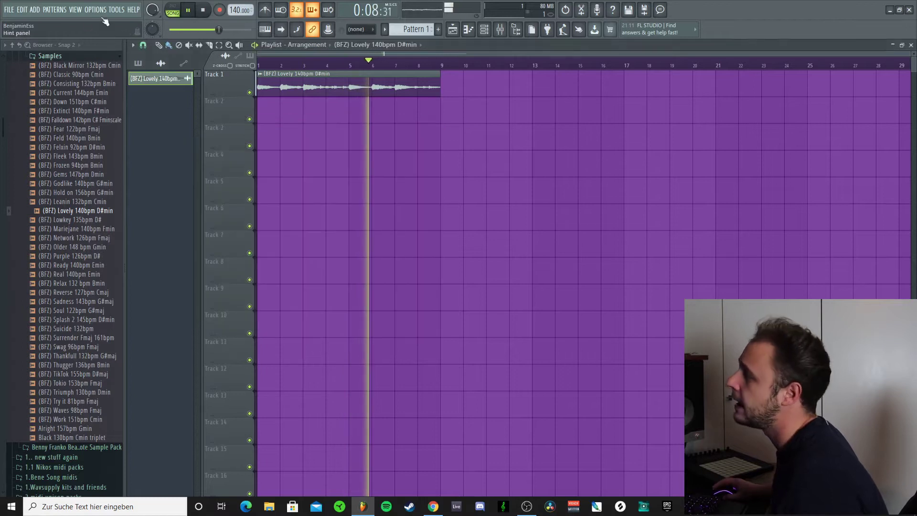
pyautogui.click(204, 11)
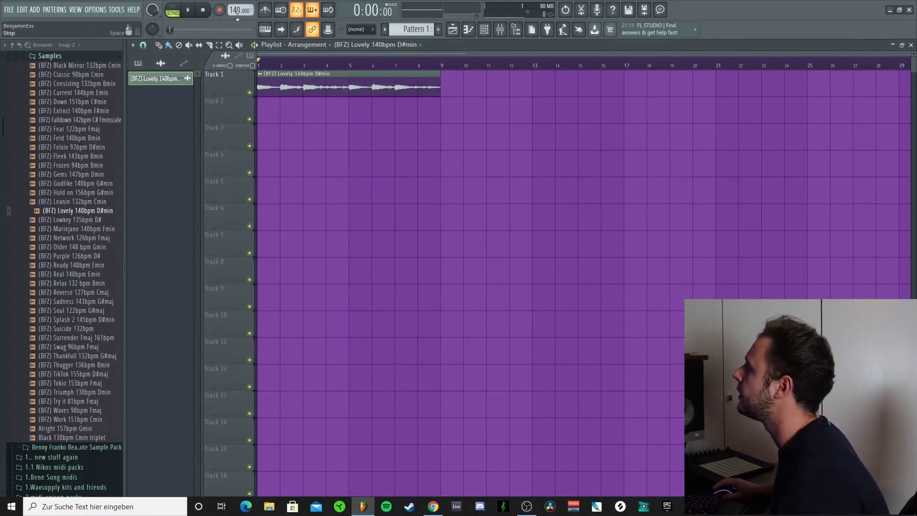
# - Measure the loop's tempo by tapping along in the Tempo tapper during playback, and restore the project tempo to 140 BPM
pyautogui.click(563, 30)
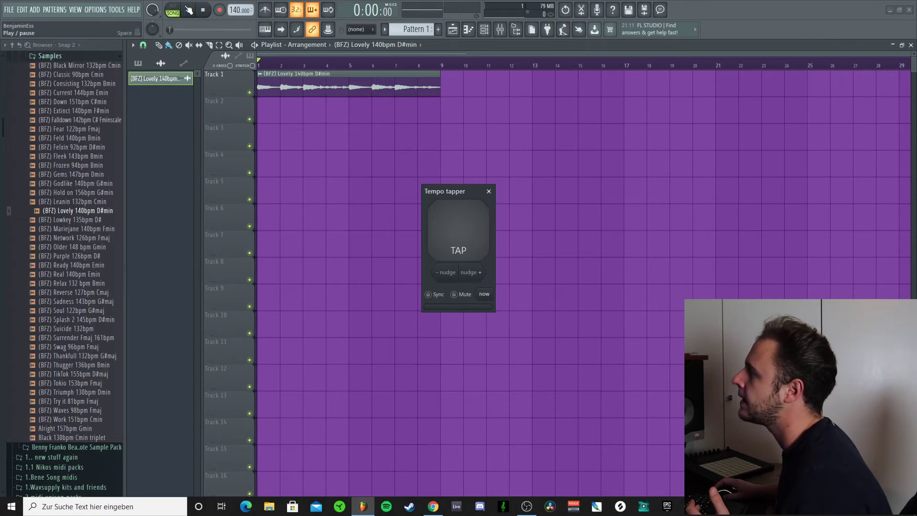
pyautogui.click(191, 9)
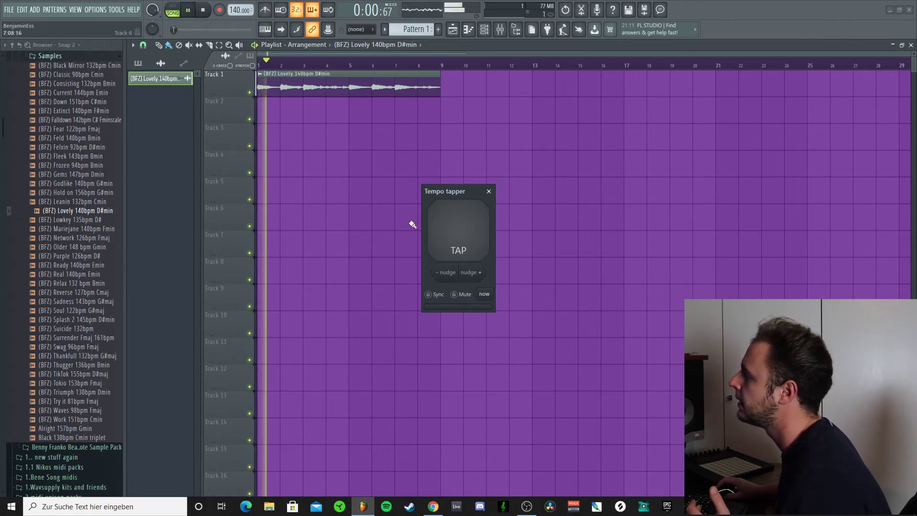
pyautogui.click(466, 239)
pyautogui.click(466, 239)
pyautogui.click(465, 239)
pyautogui.click(466, 239)
pyautogui.click(465, 239)
pyautogui.click(466, 239)
pyautogui.click(466, 238)
pyautogui.click(466, 239)
pyautogui.click(466, 239)
pyautogui.click(466, 239)
pyautogui.click(466, 239)
pyautogui.click(466, 239)
pyautogui.click(466, 239)
pyautogui.click(466, 239)
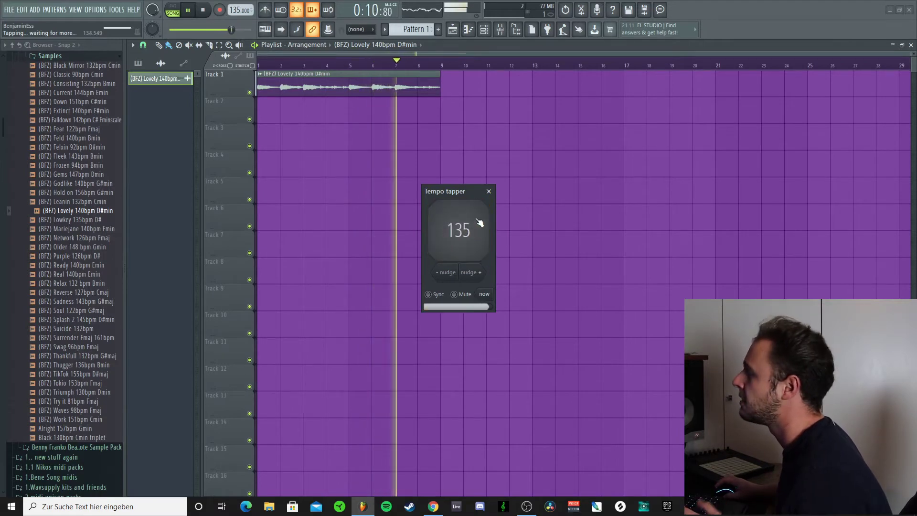
pyautogui.press('space')
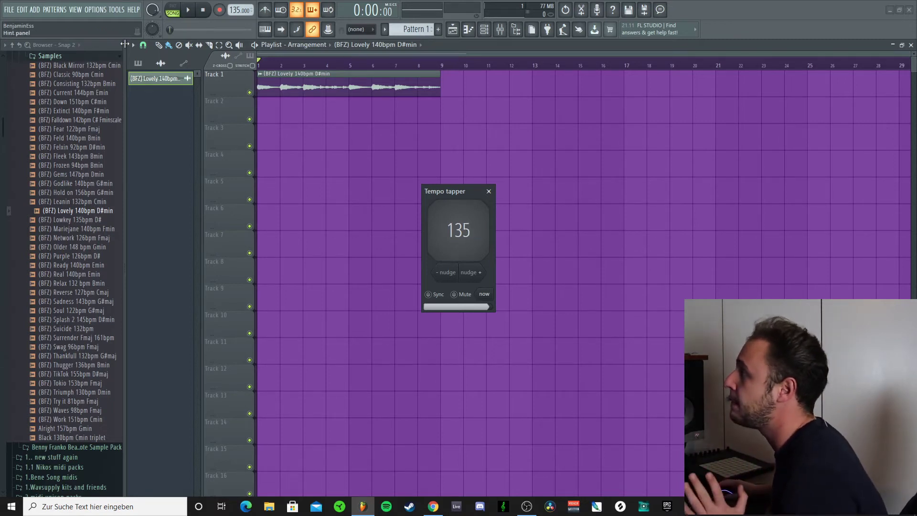
pyautogui.scroll(2, 239, 10)
pyautogui.moveTo(237, 11); pyautogui.dragTo(238, 12)
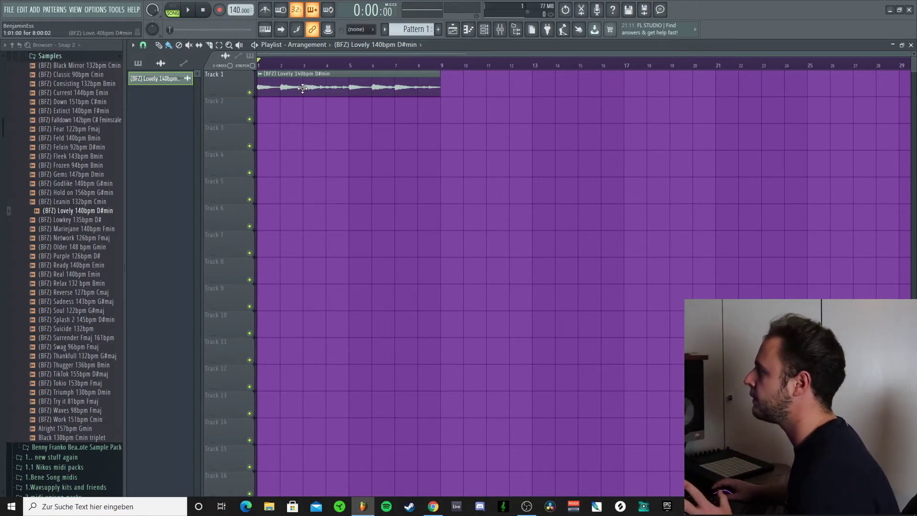
# - Open the loop in the Edison audio editor, detect its pitch regions, examine the first notes, and close the editors
pyautogui.doubleClick(299, 87)
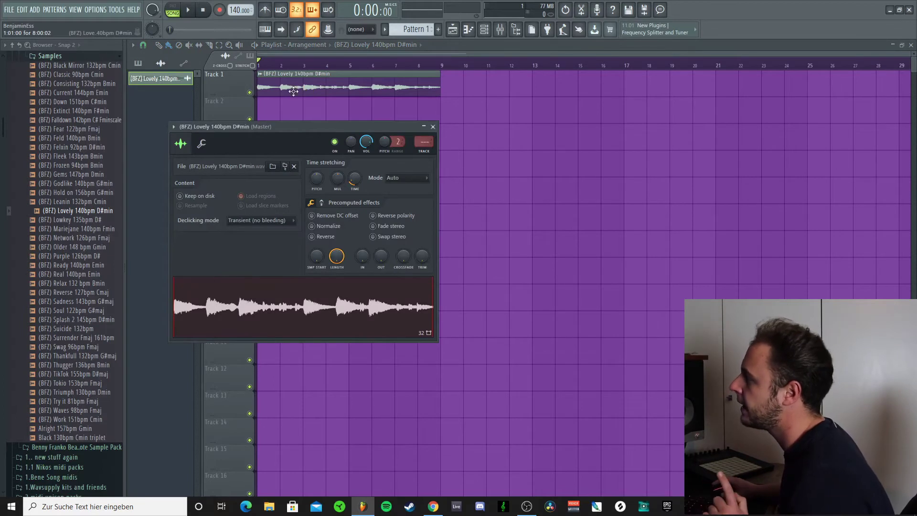
pyautogui.rightClick(286, 312)
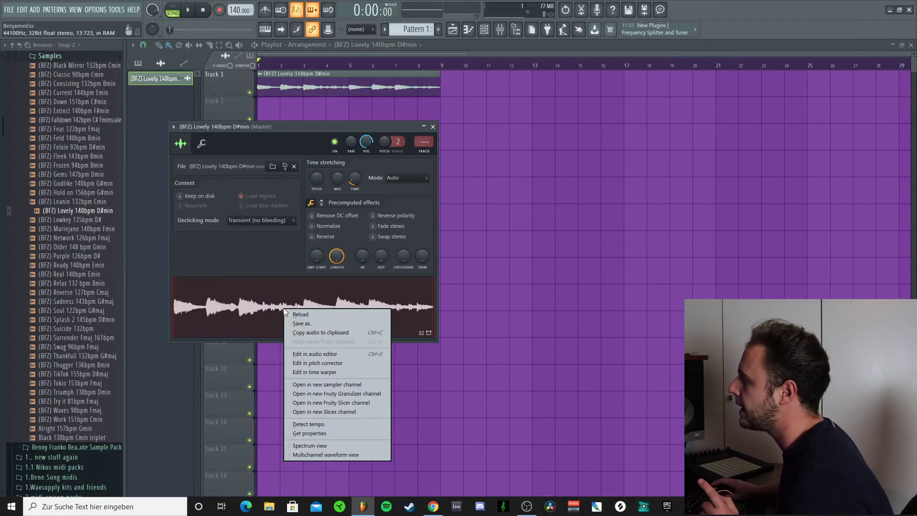
pyautogui.click(326, 353)
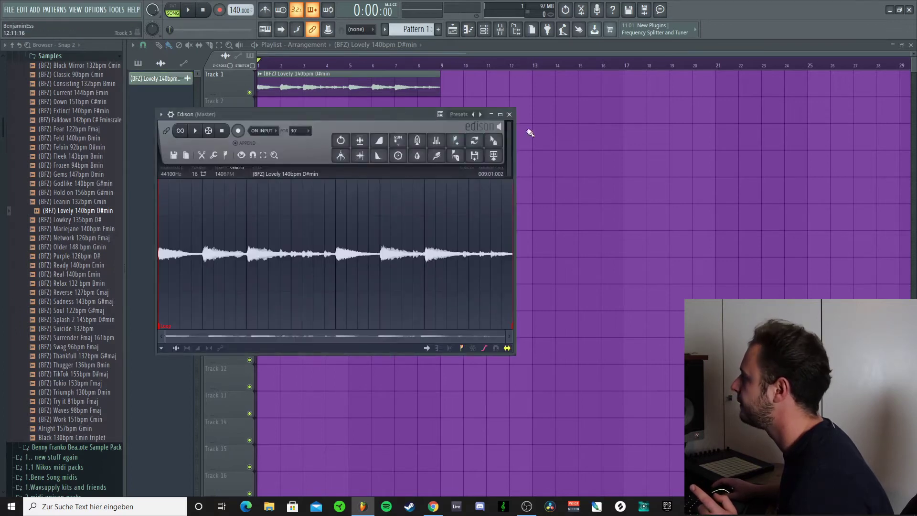
pyautogui.click(225, 156)
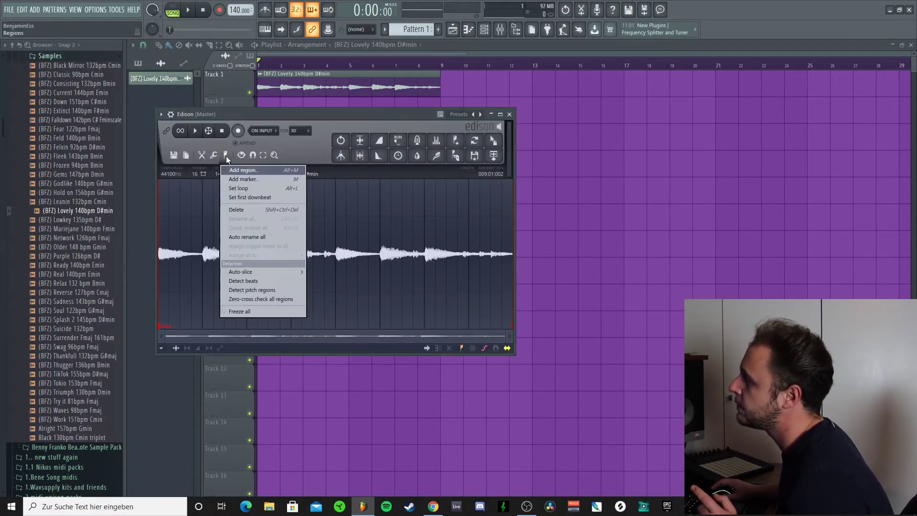
pyautogui.click(253, 290)
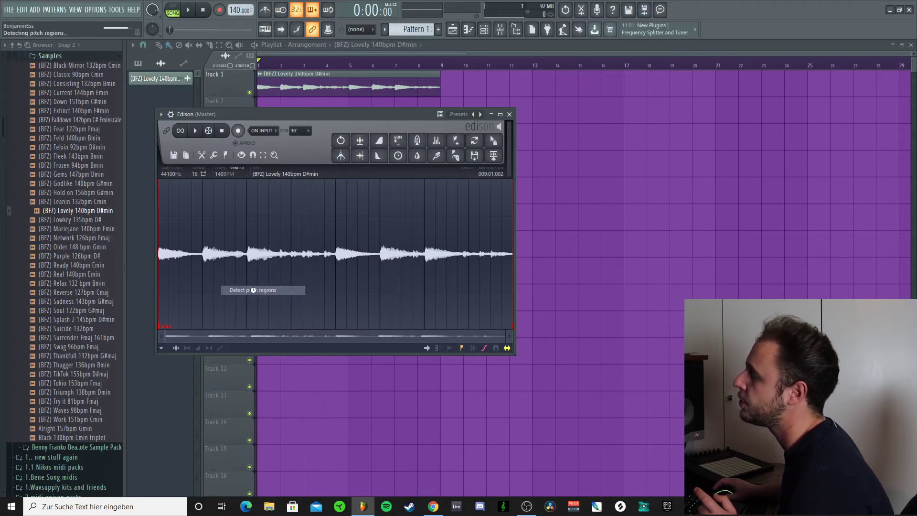
pyautogui.moveTo(505, 336); pyautogui.dragTo(215, 318)
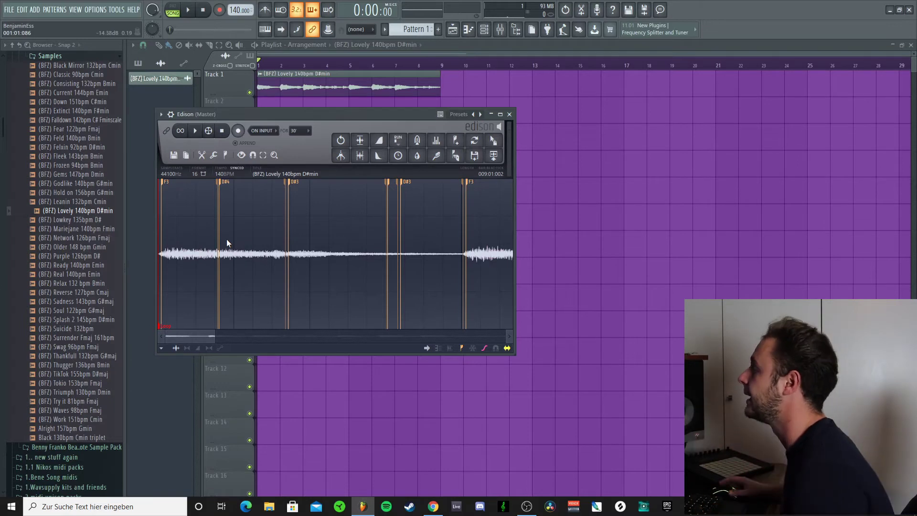
pyautogui.click(509, 114)
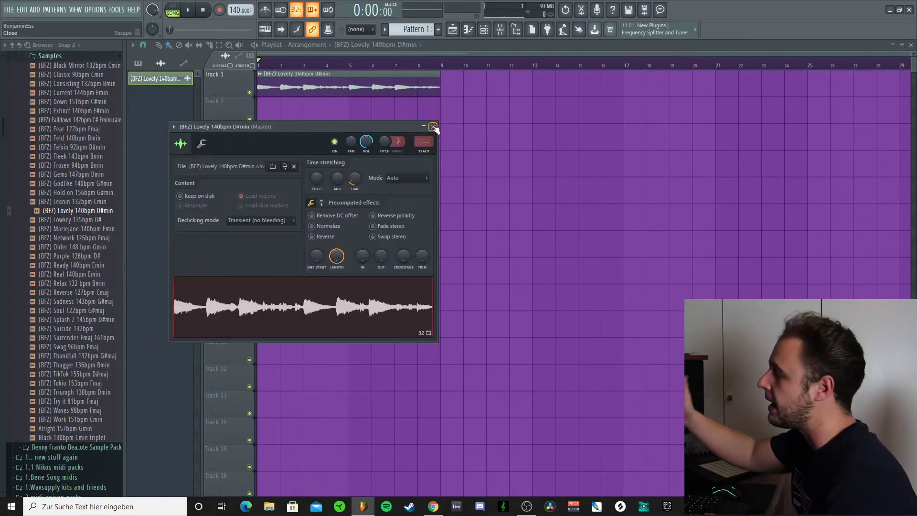
pyautogui.click(434, 127)
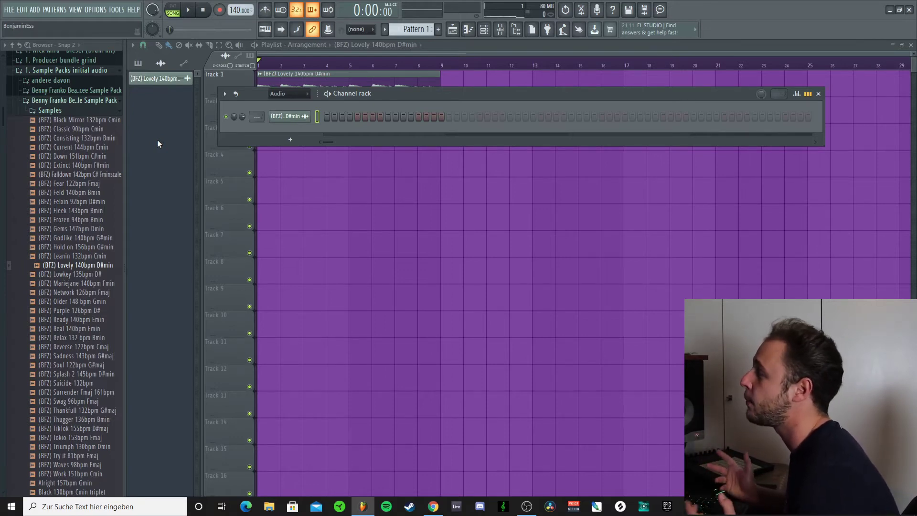
# - Add an FL Keys instrument channel to the channel rack
pyautogui.click(290, 140)
pyautogui.click(314, 250)
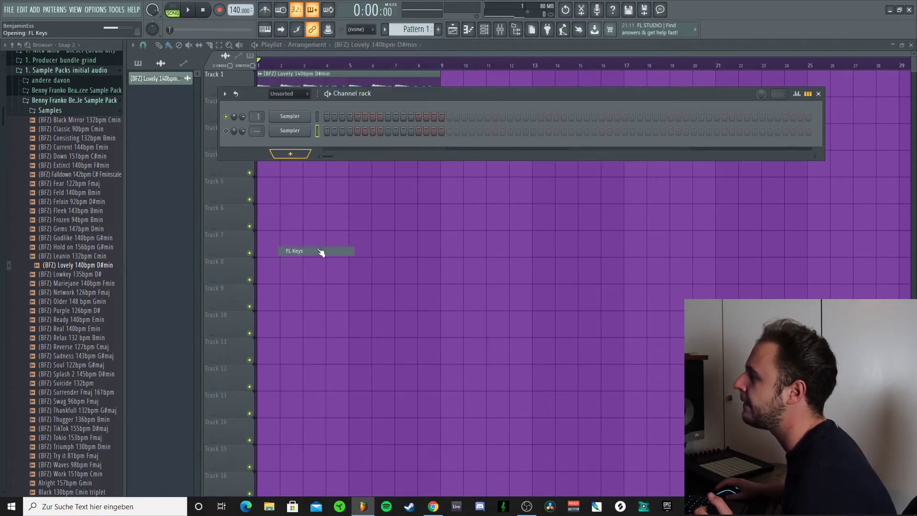
pyautogui.click(408, 140)
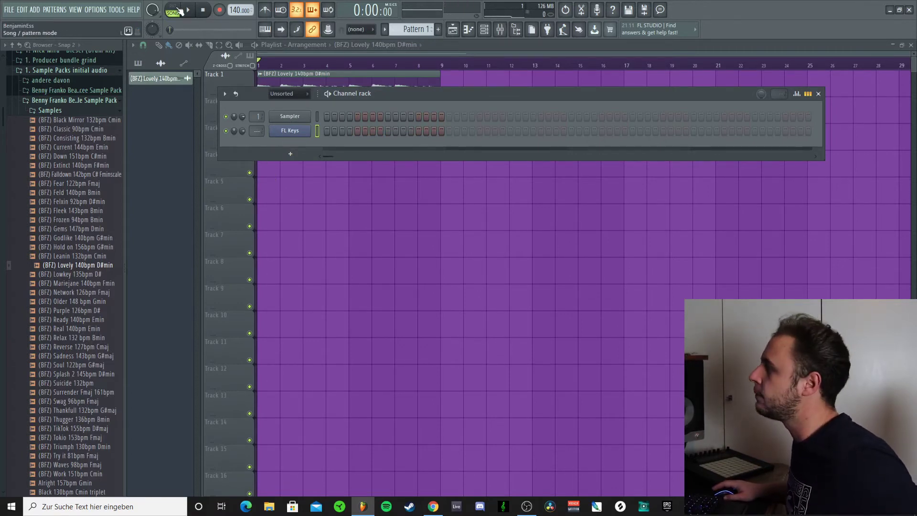
# - Play the loop twice while trying notes on FL Keys to find its key, and hide the channel rack
pyautogui.click(194, 10)
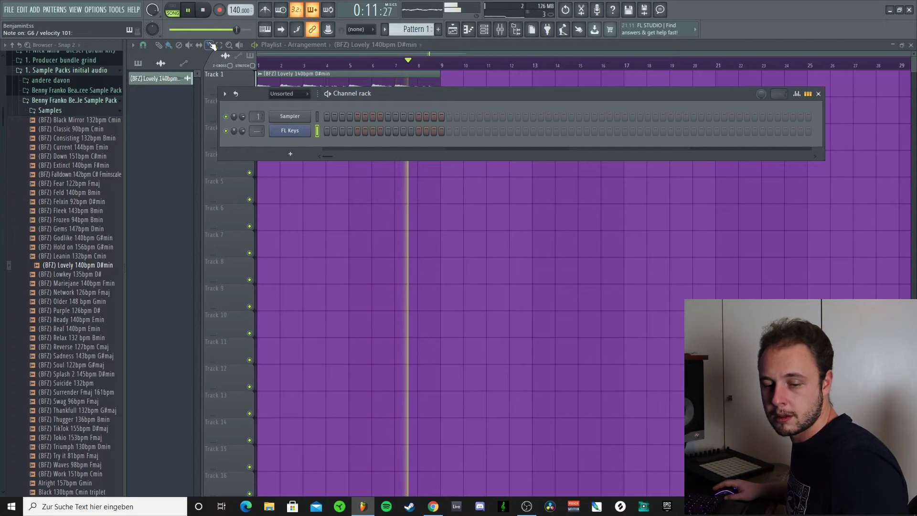
pyautogui.press('space')
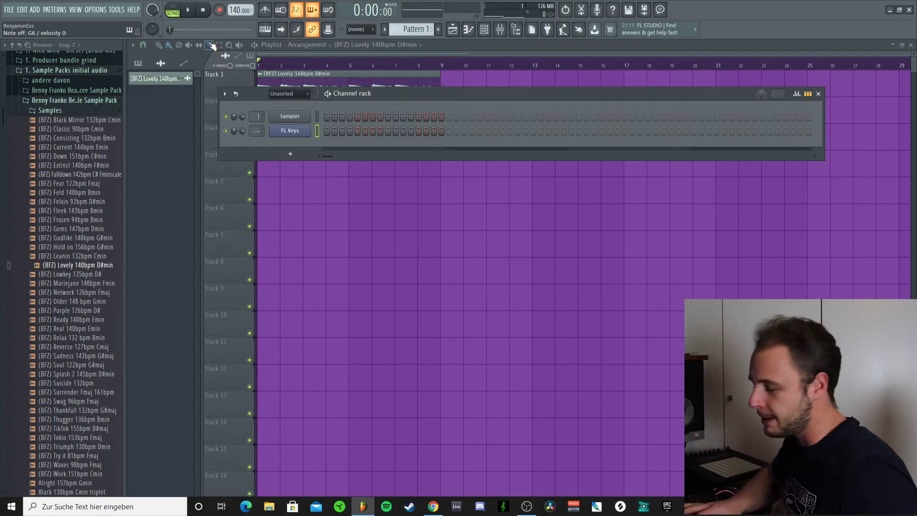
pyautogui.press('space')
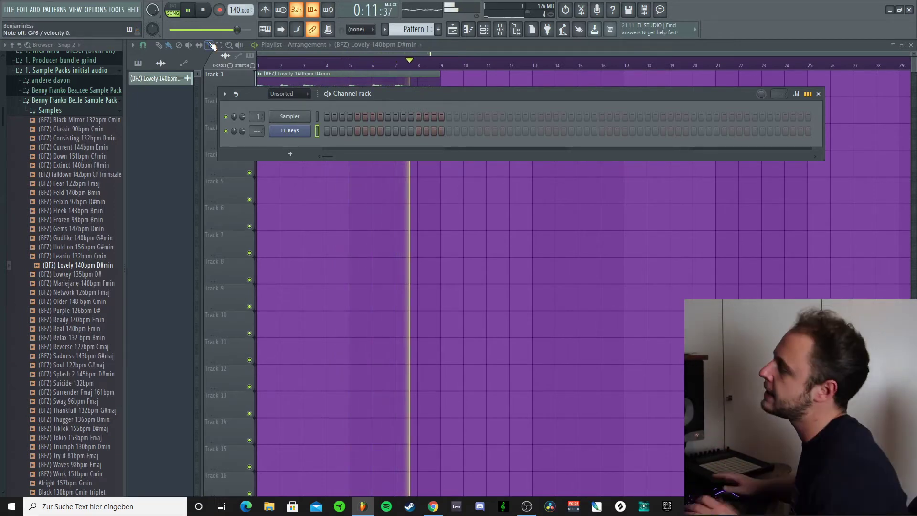
pyautogui.press('space')
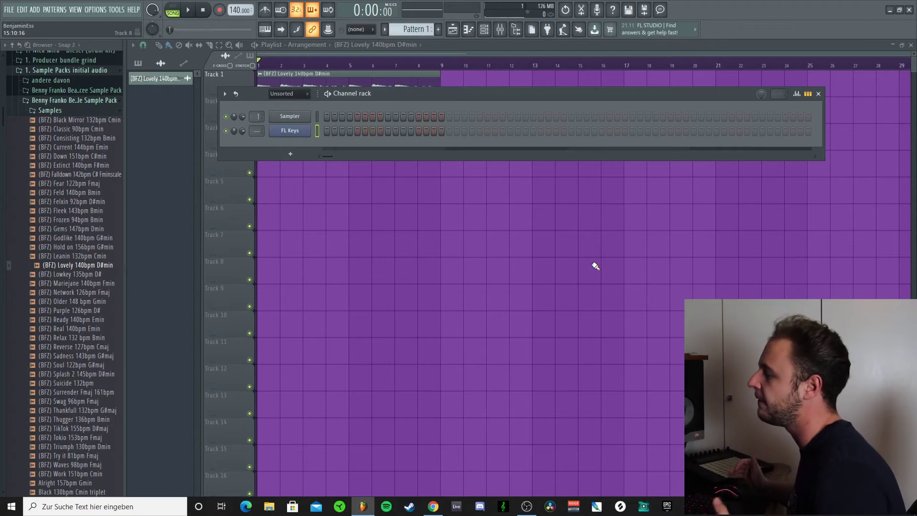
pyautogui.press('F6')
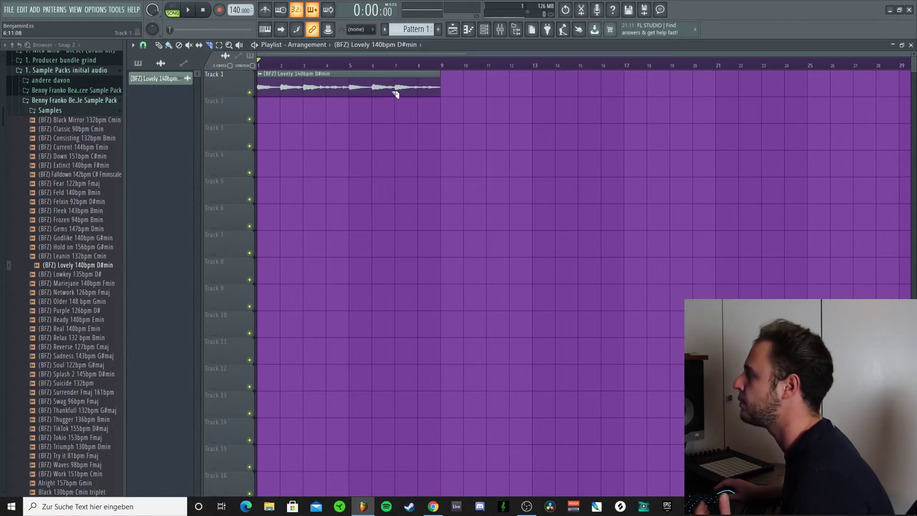
# - Slice the Track 1 loop at every bar, rearrange the slices across bars 1 to 5 of Track 2, and play the result
pyautogui.moveTo(293, 77); pyautogui.dragTo(316, 78)
pyautogui.hotkey('ctrl', 'z')
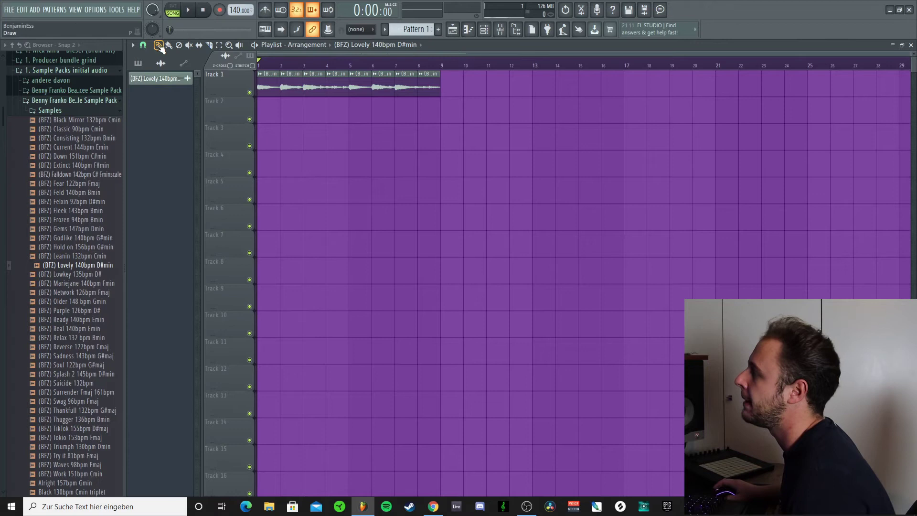
pyautogui.moveTo(284, 87); pyautogui.dragTo(318, 114)
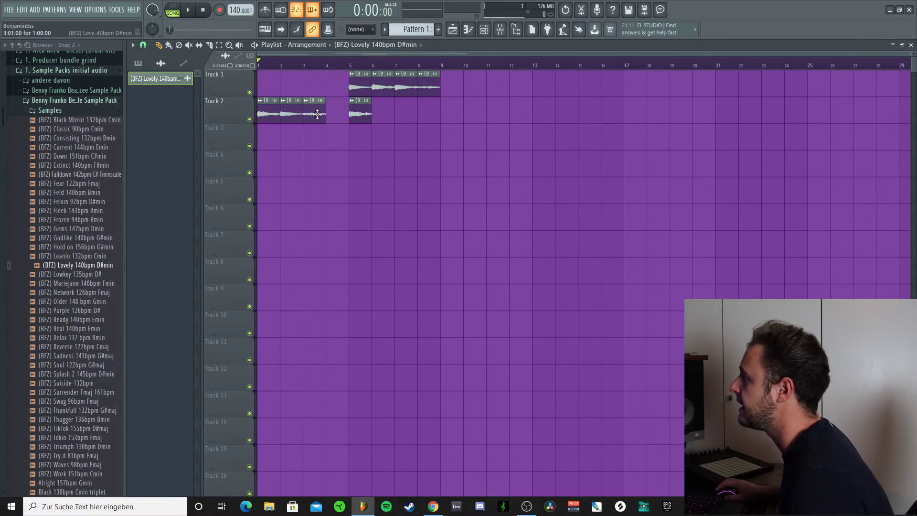
pyautogui.moveTo(363, 80); pyautogui.dragTo(336, 110)
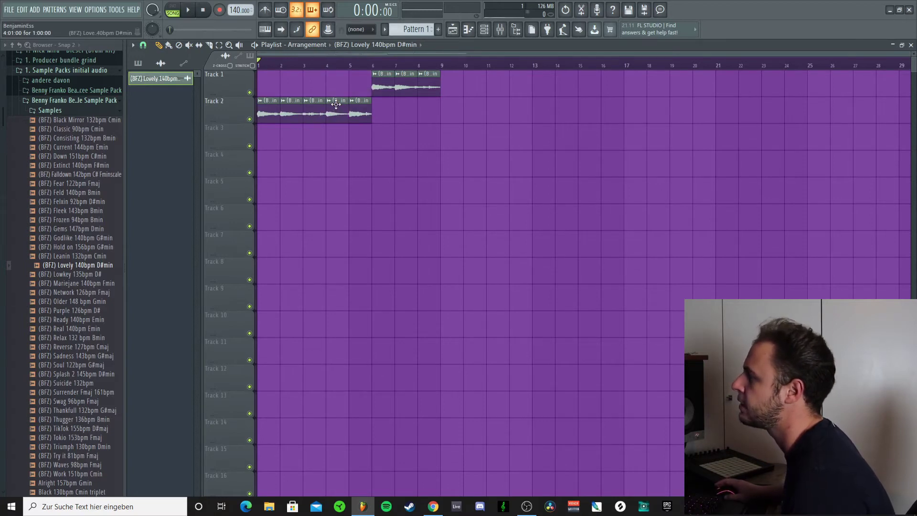
pyautogui.press('space')
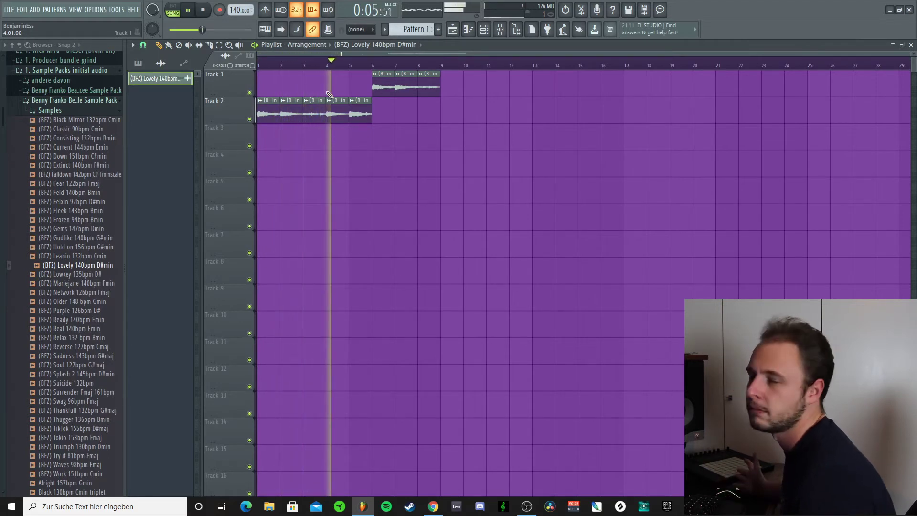
pyautogui.press('space')
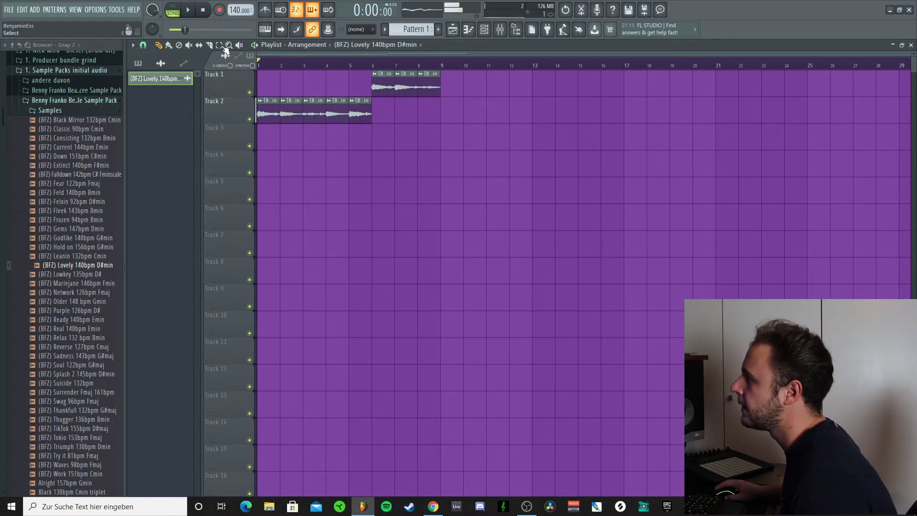
# - With playlist snap set to Step, shorten the first Track 2 slice to half a bar and repeat it in bar 1's second half
pyautogui.click(146, 47)
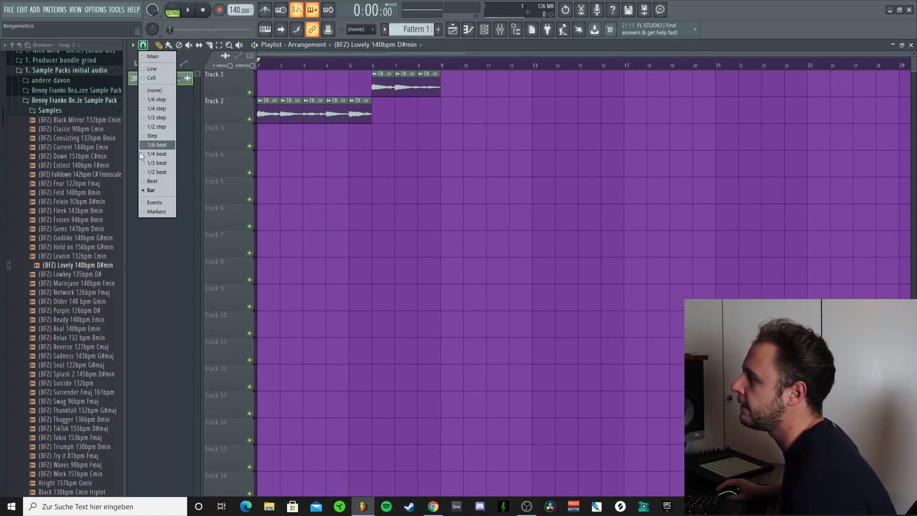
pyautogui.click(150, 136)
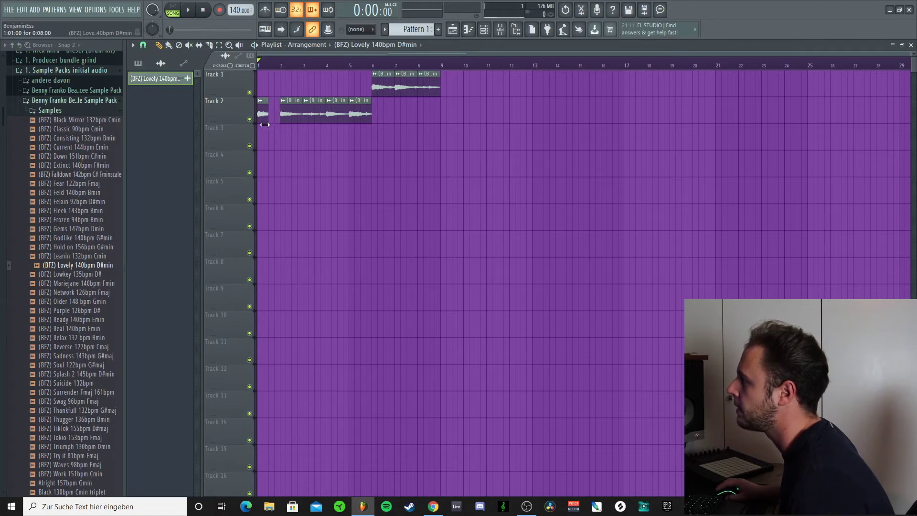
pyautogui.moveTo(264, 119); pyautogui.dragTo(274, 116)
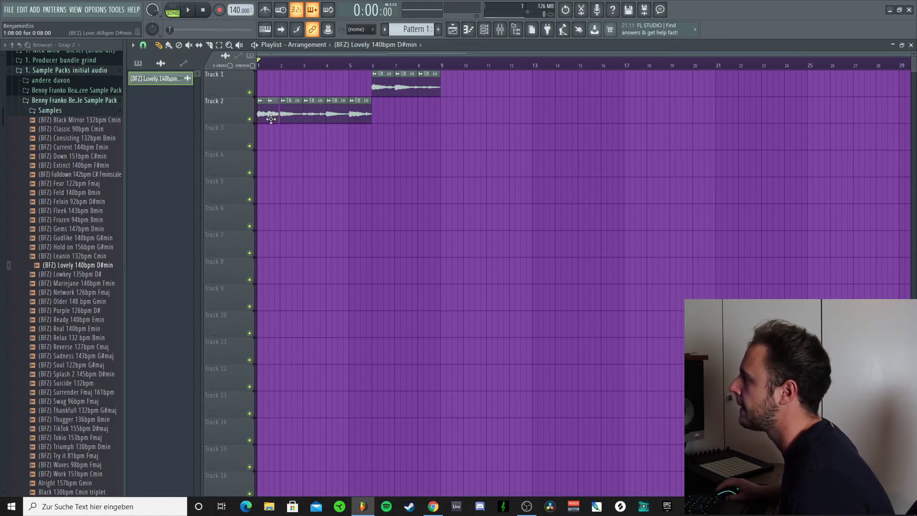
# - Play the arrangement, delete Track 2's bar 4 slice, and shorten the bar 3 slice to half a bar, repeating it in bar 3's second half
pyautogui.press('space')
pyautogui.press('space')
pyautogui.press('space')
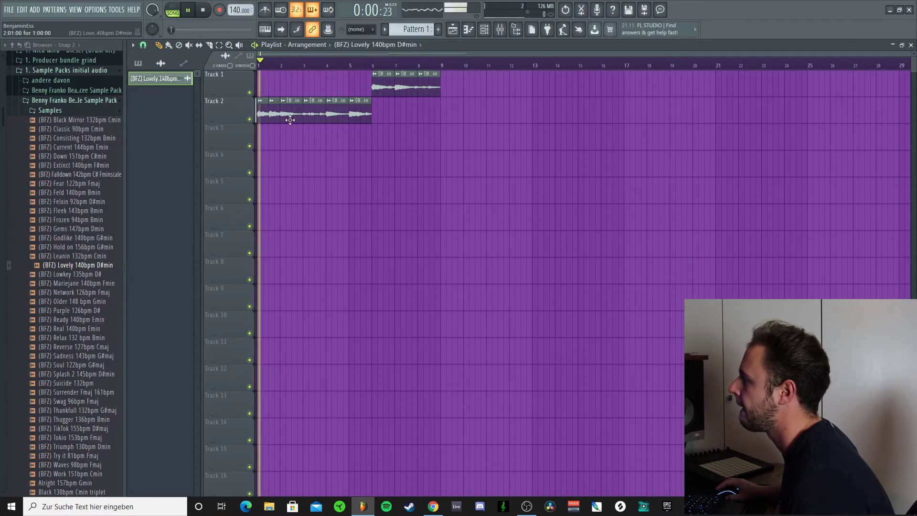
pyautogui.press('space')
pyautogui.rightClick(322, 118)
pyautogui.moveTo(328, 115); pyautogui.dragTo(312, 114)
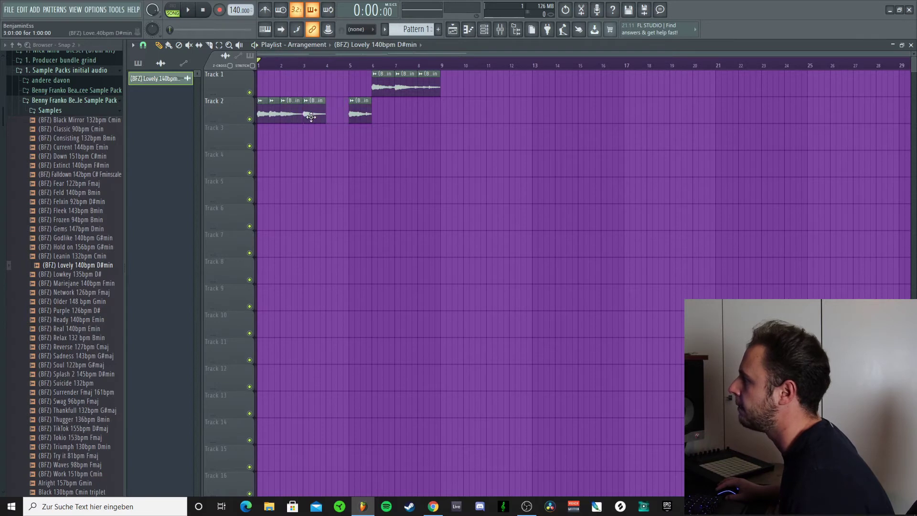
pyautogui.click(320, 117)
# - Play the arrangement, move the last Track 2 slice from bar 5 to bar 4, and listen to the rearranged melody
pyautogui.press('space')
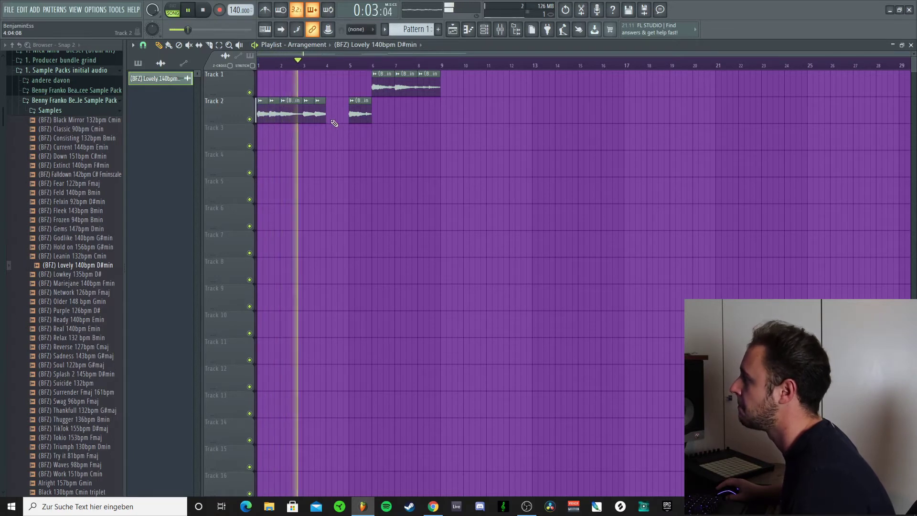
pyautogui.press('space')
pyautogui.moveTo(357, 120); pyautogui.dragTo(335, 122)
pyautogui.press('space')
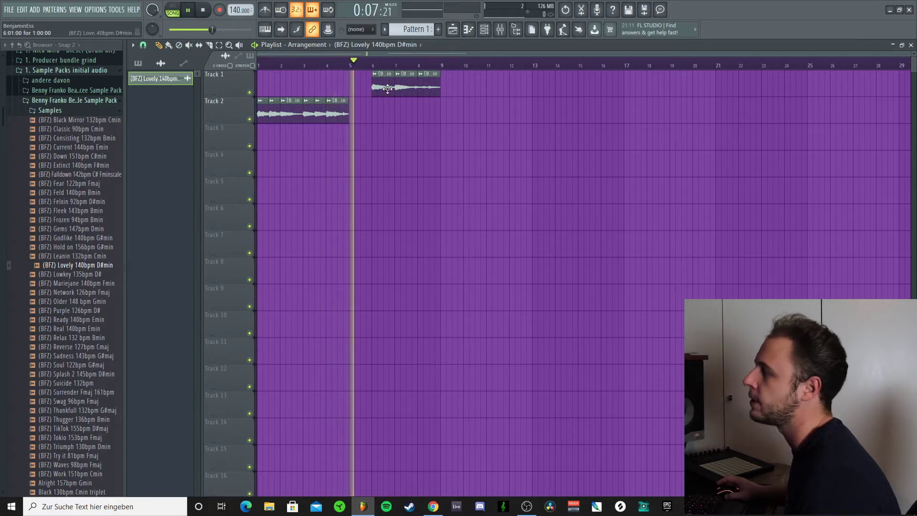
pyautogui.press('space')
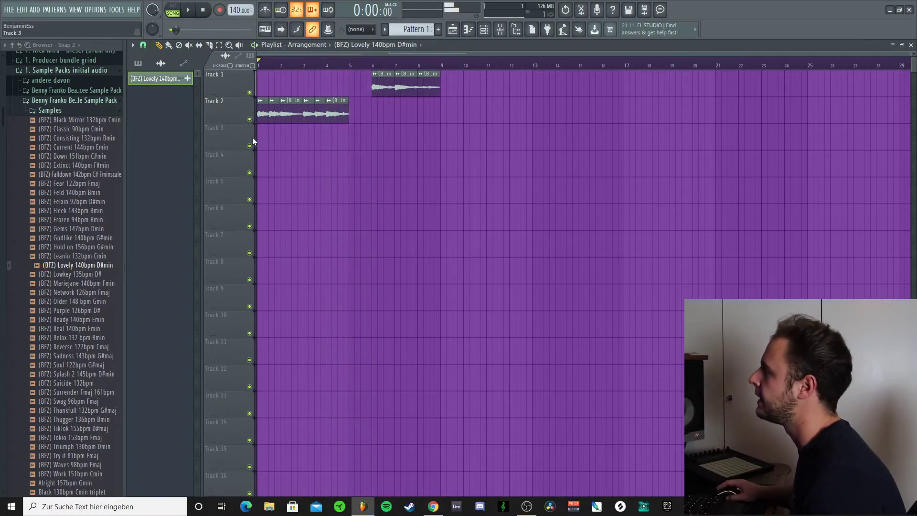
# - Delete all remaining loop slices from Track 1 and Track 2, leaving the playlist empty
pyautogui.rightClick(382, 86)
pyautogui.rightClick(408, 86)
pyautogui.rightClick(429, 86)
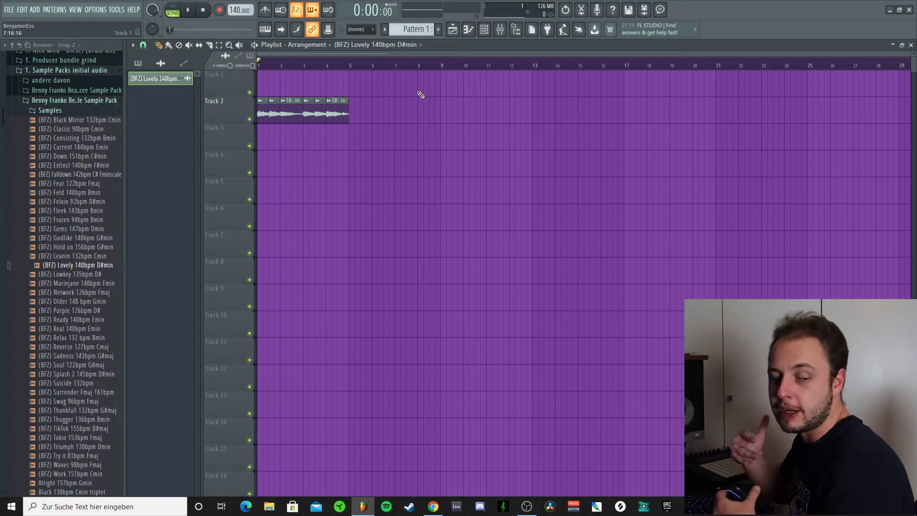
pyautogui.rightClick(330, 113)
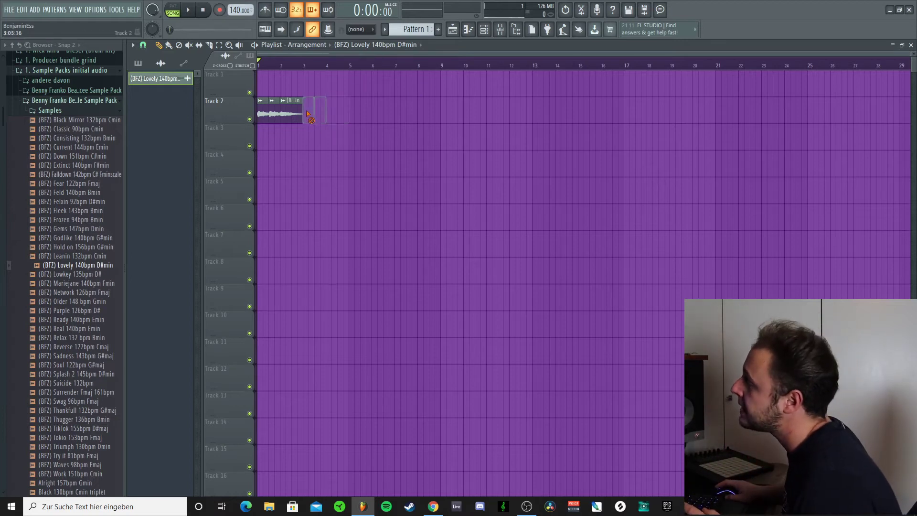
pyautogui.rightClick(291, 114)
pyautogui.rightClick(262, 113)
# - Add a Fruity Slicer channel to the channel rack and load the (BFZ) Lovely 140bpm D#min loop into it
pyautogui.click(484, 29)
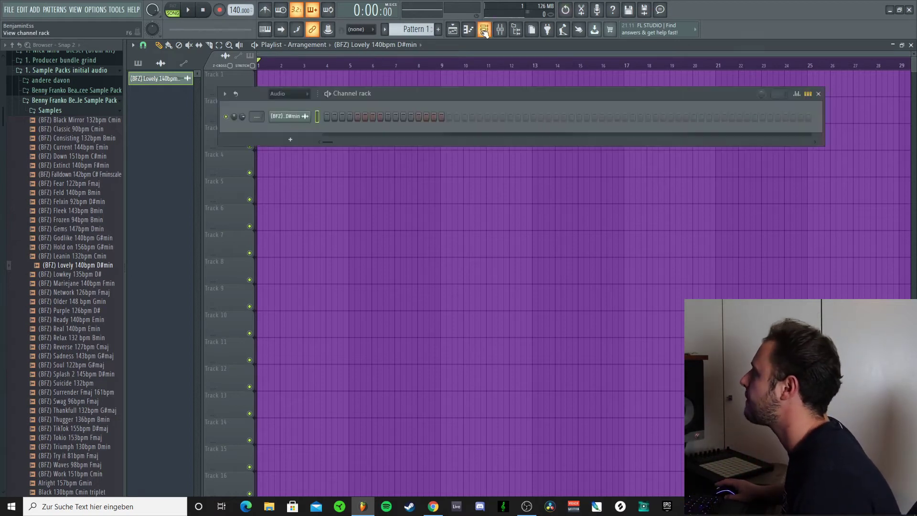
pyautogui.click(272, 139)
pyautogui.click(305, 163)
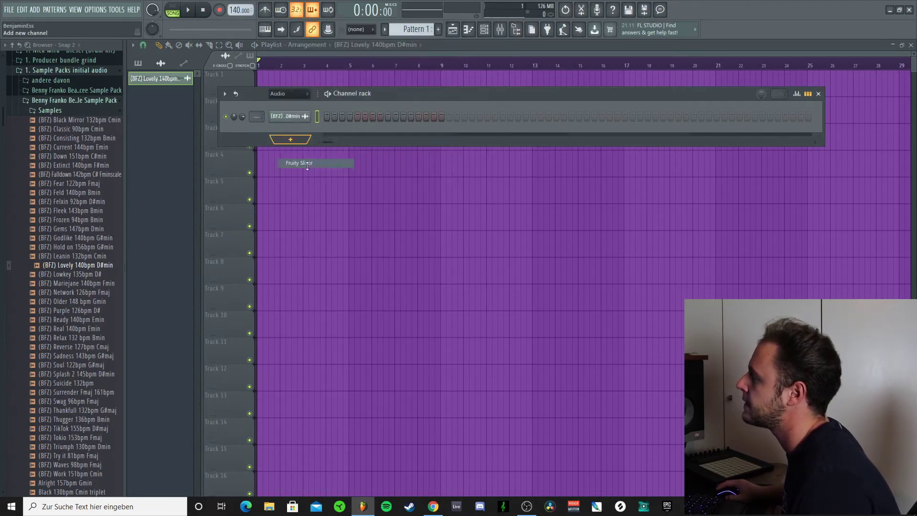
pyautogui.moveTo(265, 151); pyautogui.dragTo(322, 142)
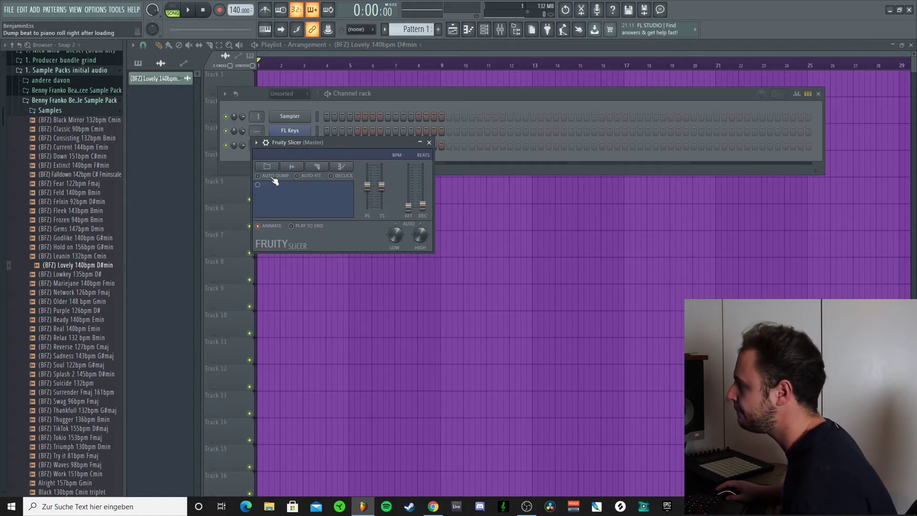
pyautogui.moveTo(62, 266); pyautogui.dragTo(279, 194)
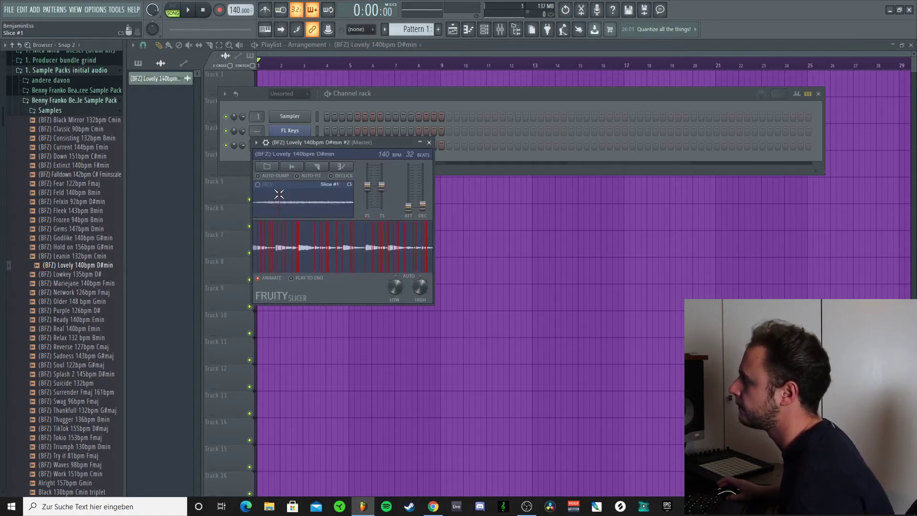
# - Slice the loaded loop by Beat in Fruity Slicer
pyautogui.click(318, 166)
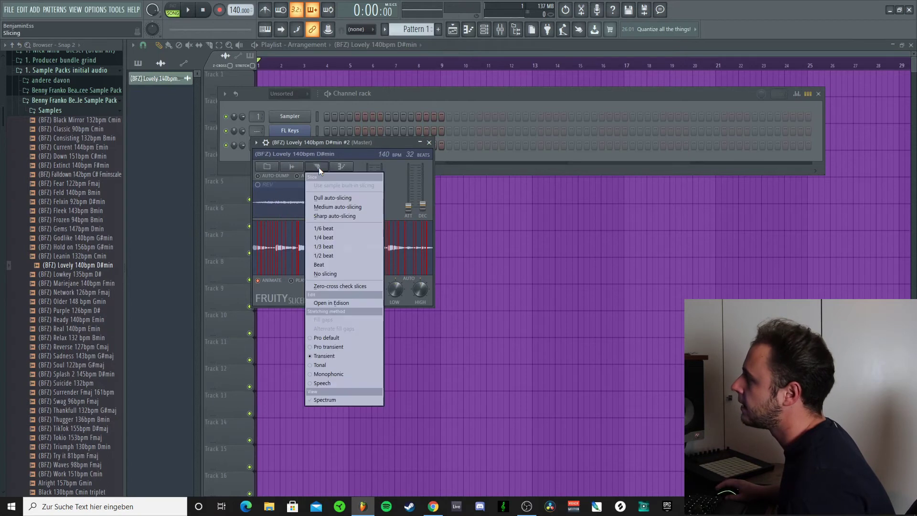
pyautogui.click(329, 265)
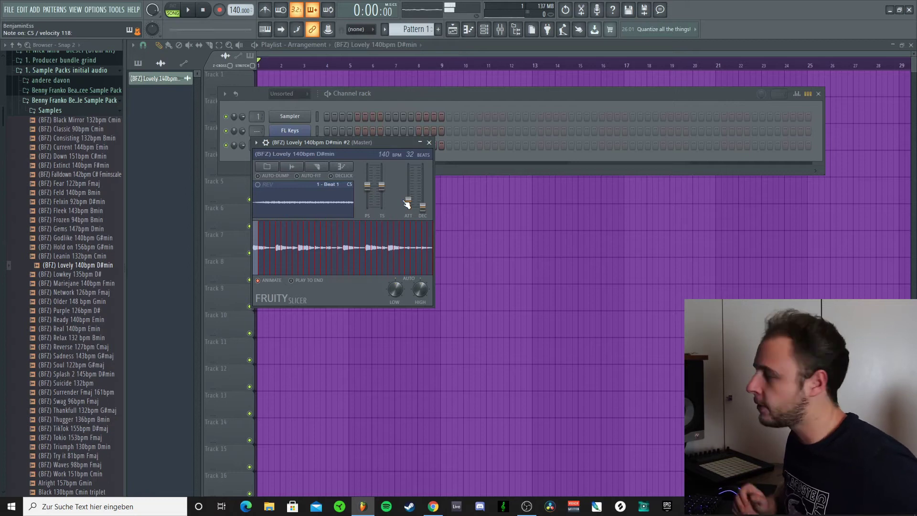
pyautogui.click(455, 100)
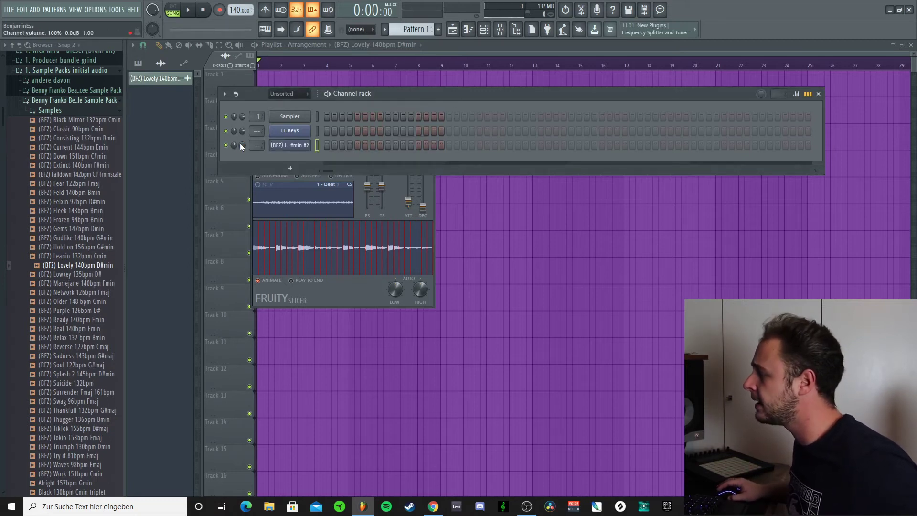
pyautogui.click(299, 146)
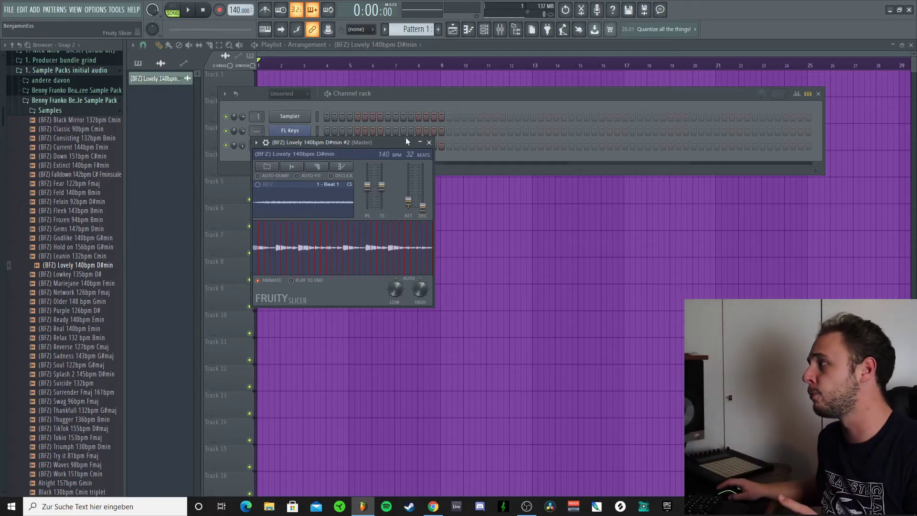
# - Close Fruity Slicer and delete the FL Keys channel from the channel rack
pyautogui.click(429, 143)
pyautogui.rightClick(308, 130)
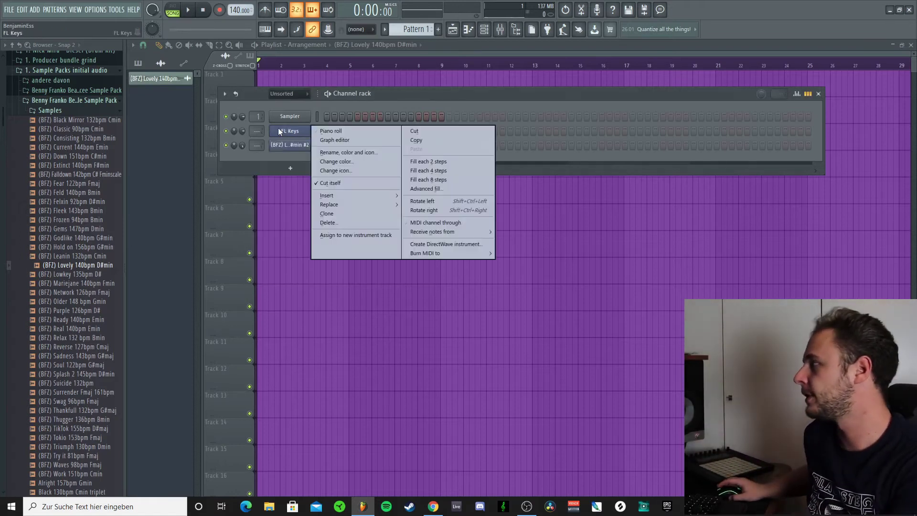
pyautogui.click(329, 223)
pyautogui.click(506, 285)
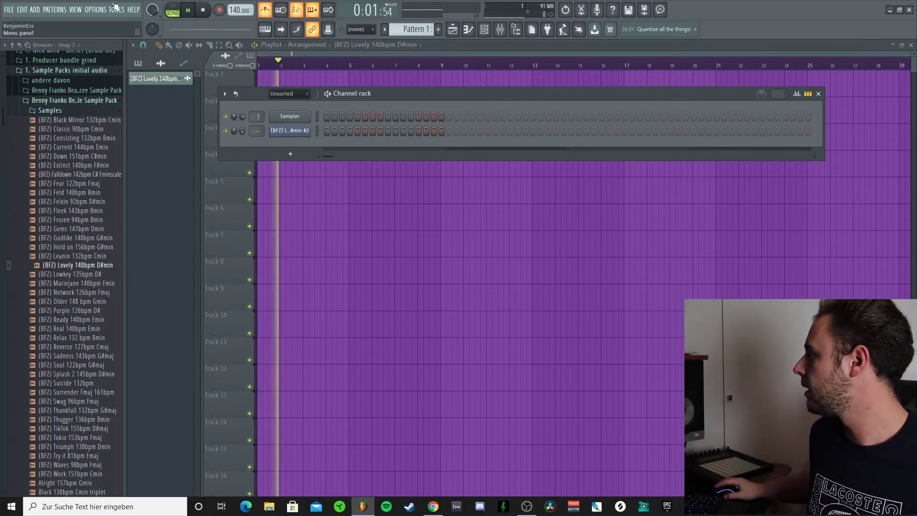
# - Select the sliced loop channel, stop playback, and check its beat slices in Fruity Slicer
pyautogui.click(318, 130)
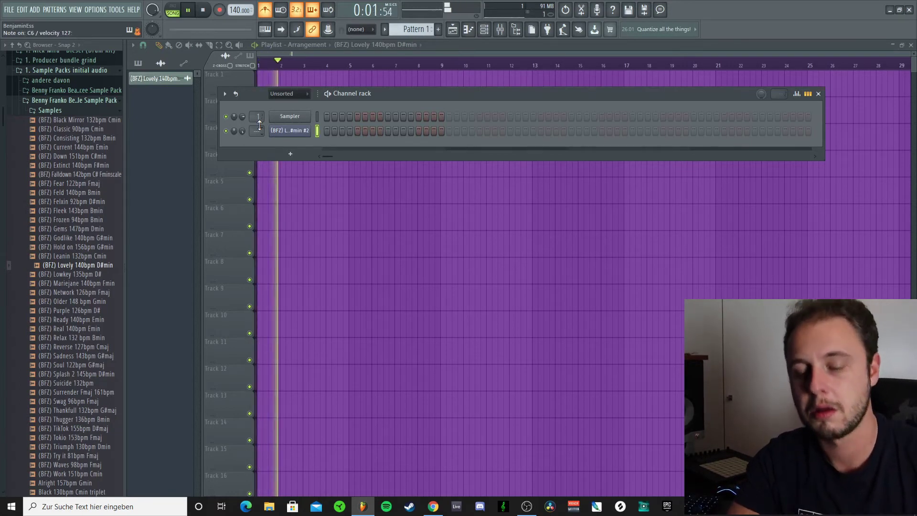
pyautogui.press('space')
pyautogui.click(289, 130)
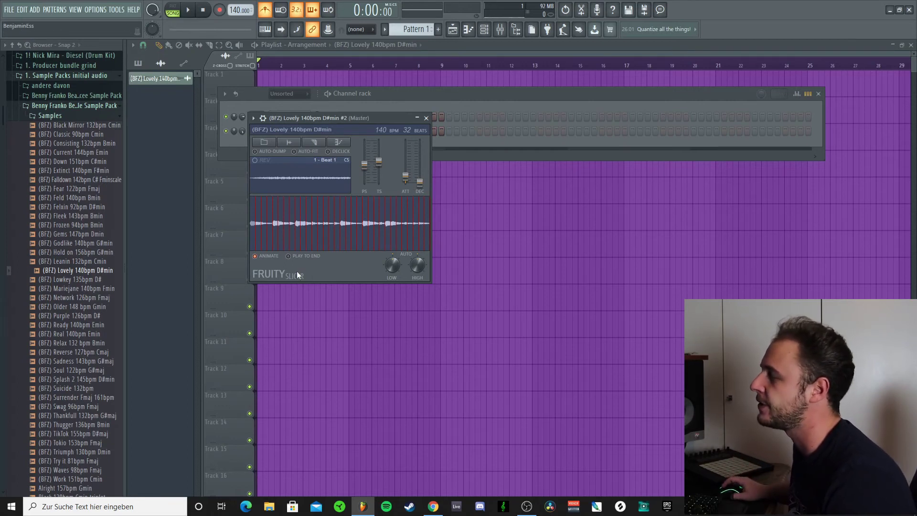
pyautogui.click(426, 118)
# - In the sliced loop's piano roll, audition slices, enter Beat 12, two Beat 18 notes and Beat 17 in bar 1, and start bar 2 with Beat 10
pyautogui.rightClick(290, 133)
pyautogui.click(331, 131)
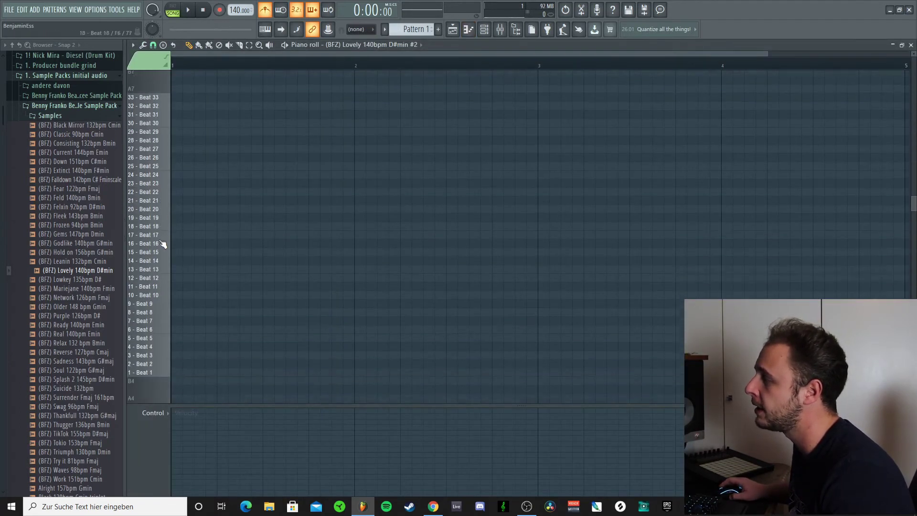
pyautogui.scroll(-2, 163, 245)
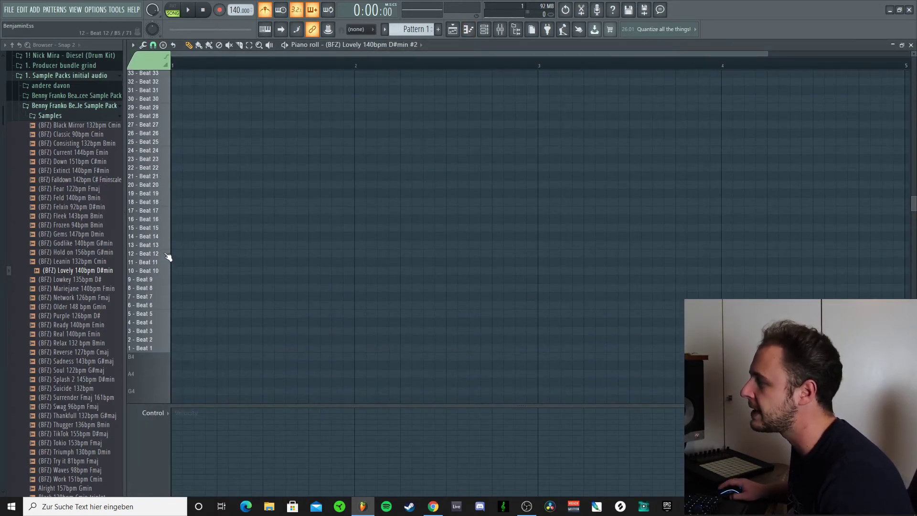
pyautogui.click(165, 254)
pyautogui.click(166, 239)
pyautogui.click(164, 227)
pyautogui.click(168, 257)
pyautogui.moveTo(189, 255); pyautogui.dragTo(177, 255)
pyautogui.moveTo(176, 224); pyautogui.dragTo(182, 302)
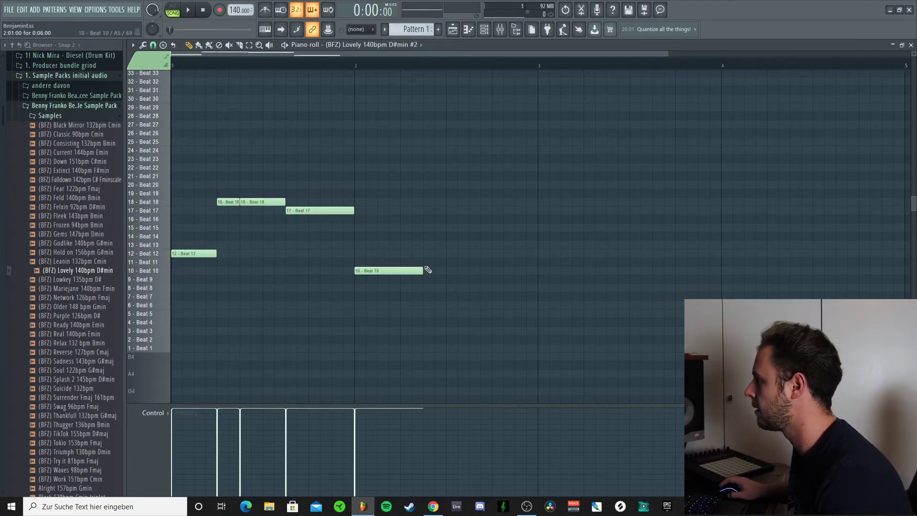
# - Play the melody and extend bar 2 with a one-beat Beat 13 note followed by a Beat 15 note
pyautogui.press('space')
pyautogui.click(432, 253)
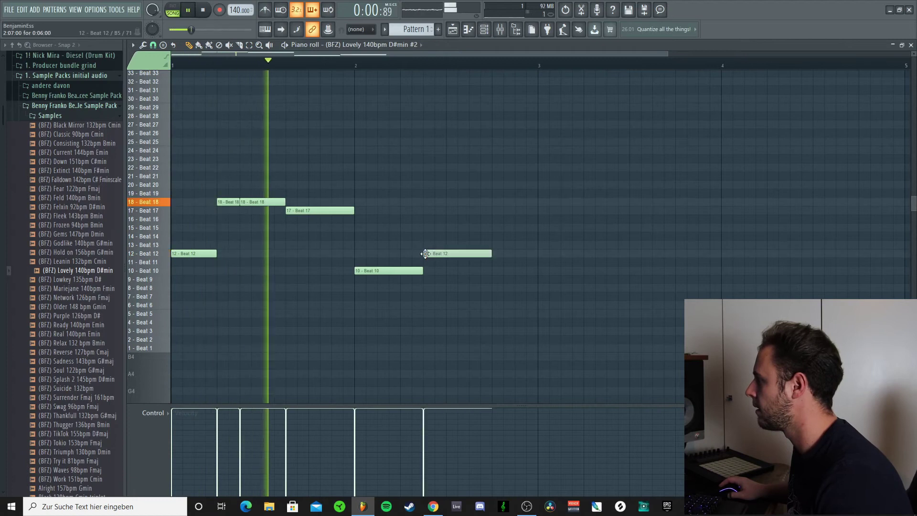
pyautogui.moveTo(448, 255); pyautogui.dragTo(444, 246)
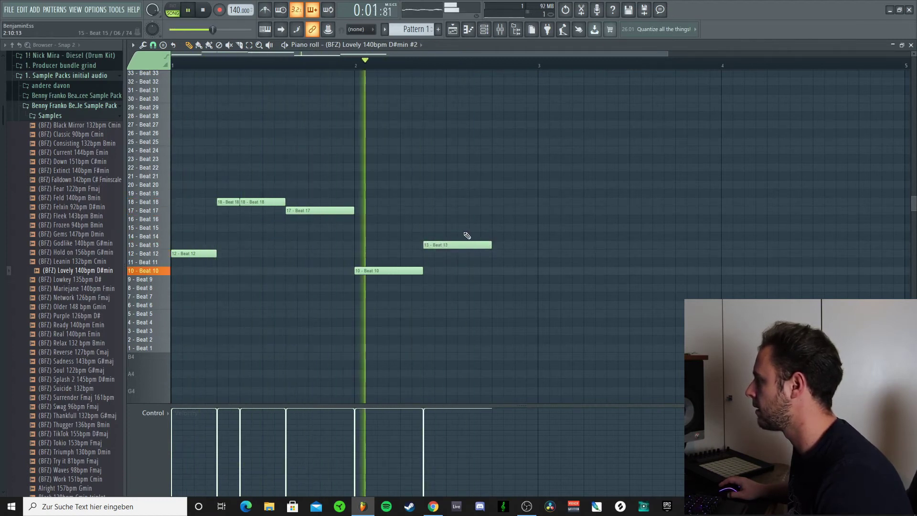
pyautogui.click(472, 228)
pyautogui.moveTo(491, 245); pyautogui.dragTo(470, 255)
# - Show the mixer and channel rack, and raise Fruity Slicer's attack (ATT) slightly while the melody plays
pyautogui.click(500, 32)
pyautogui.press('space')
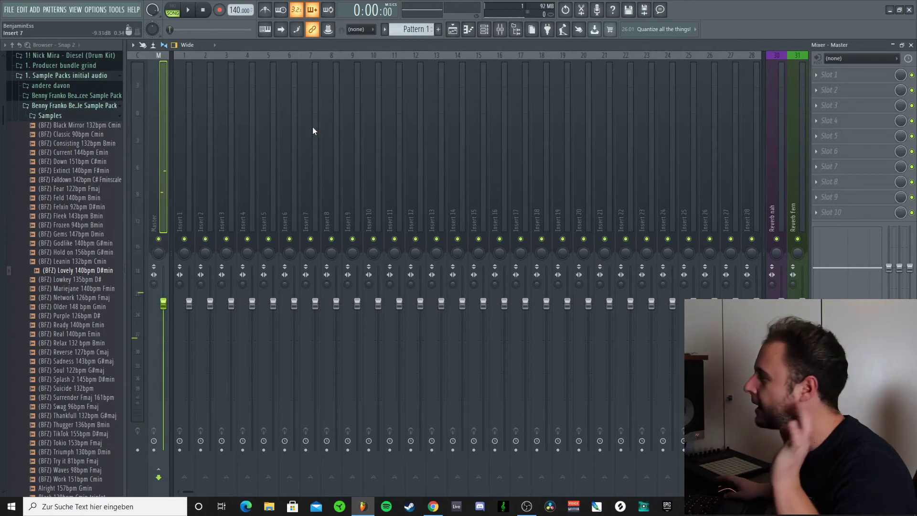
pyautogui.click(485, 31)
pyautogui.click(291, 131)
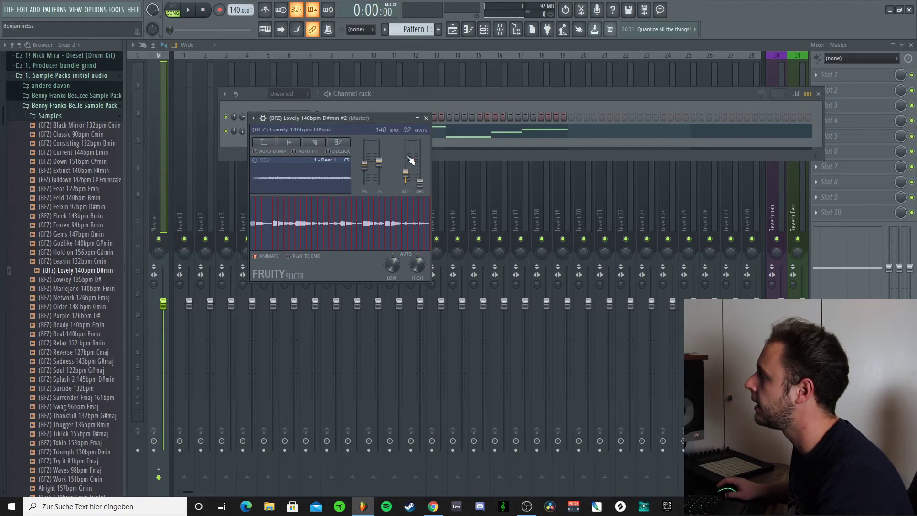
pyautogui.click(426, 118)
pyautogui.press('space')
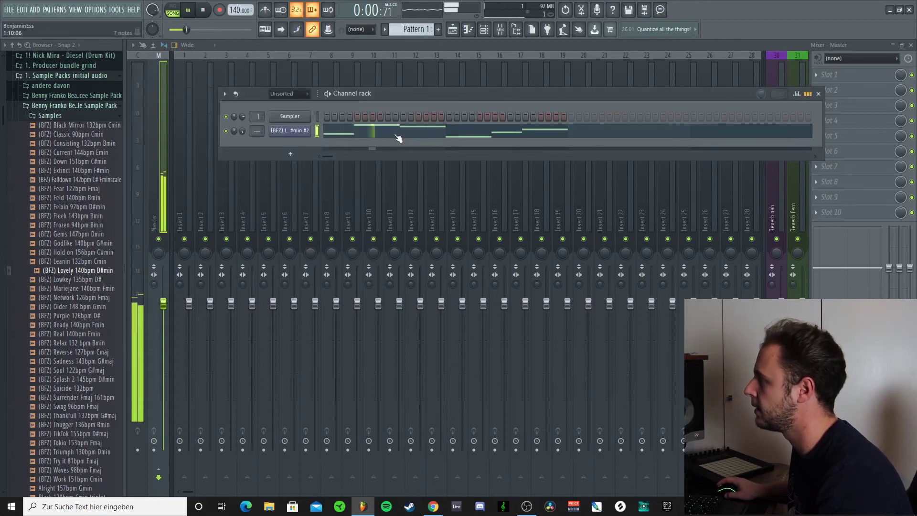
pyautogui.click(288, 133)
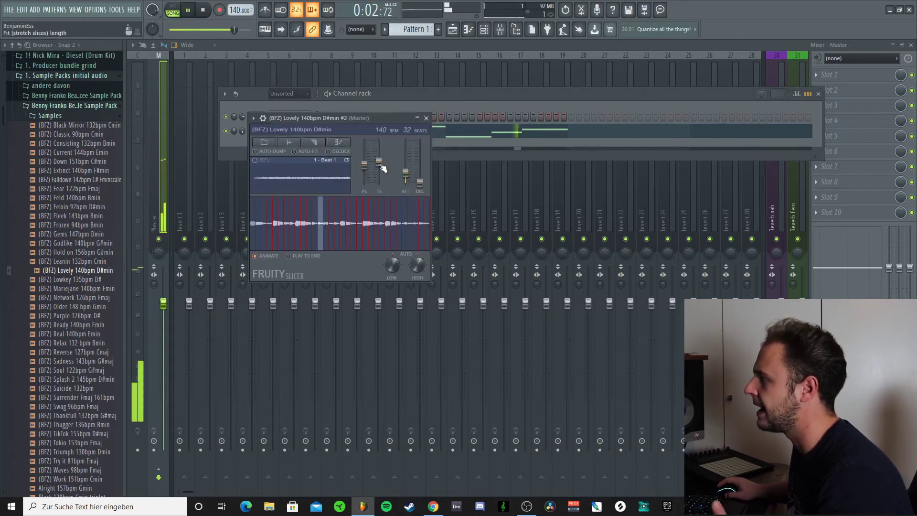
pyautogui.moveTo(407, 172); pyautogui.dragTo(406, 168)
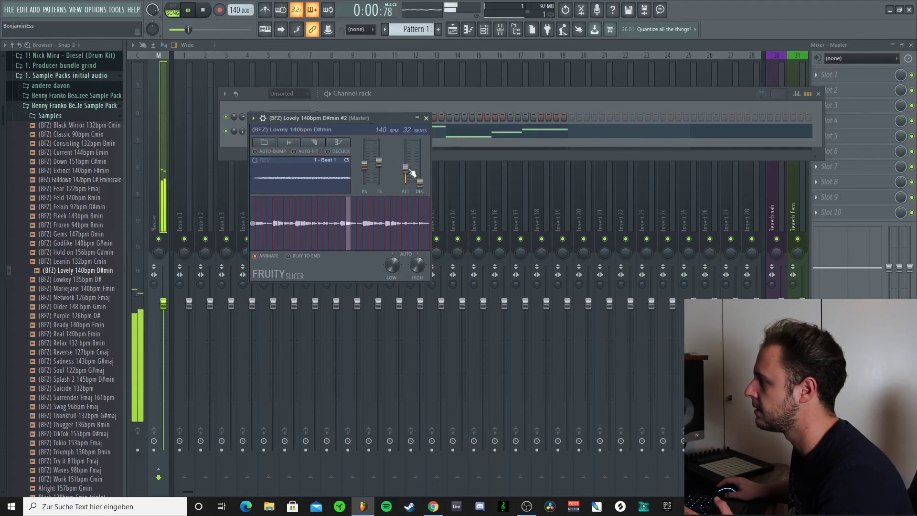
pyautogui.press('space')
pyautogui.click(427, 118)
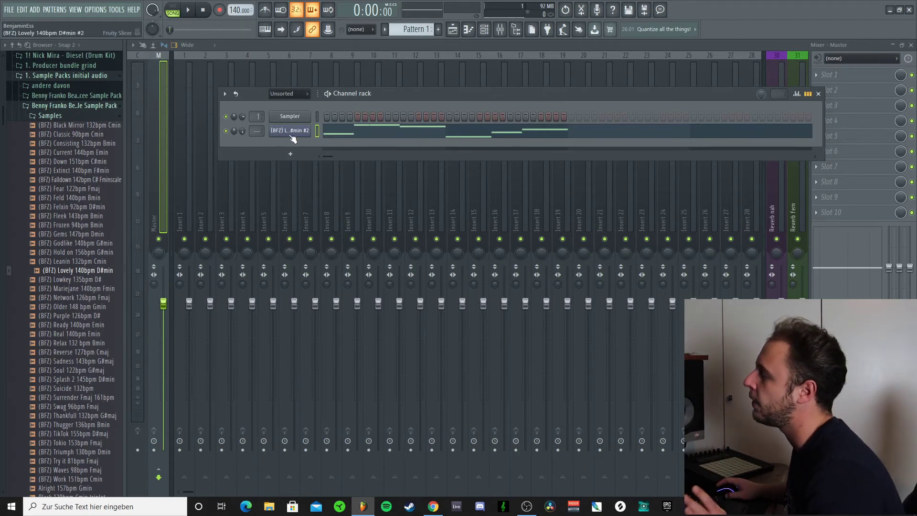
# - Delete the sliced loop channel from the channel rack
pyautogui.rightClick(293, 139)
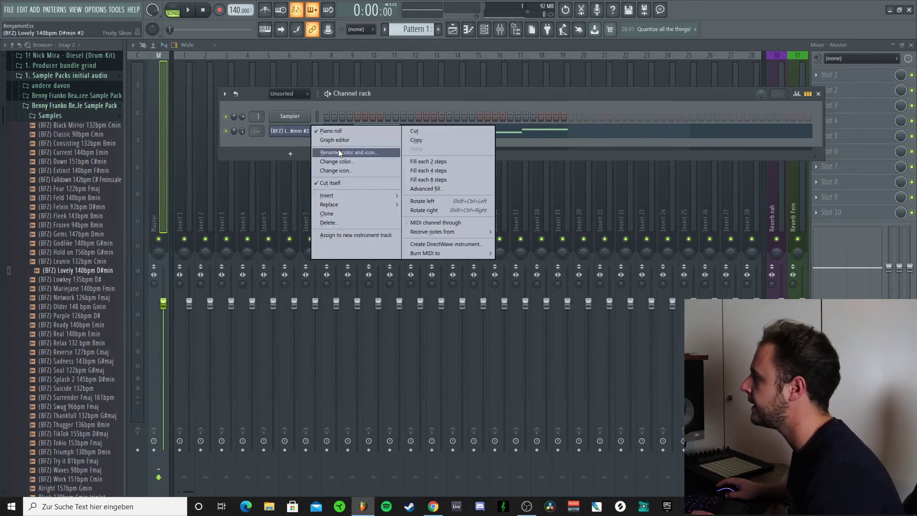
pyautogui.click(341, 230)
pyautogui.click(502, 287)
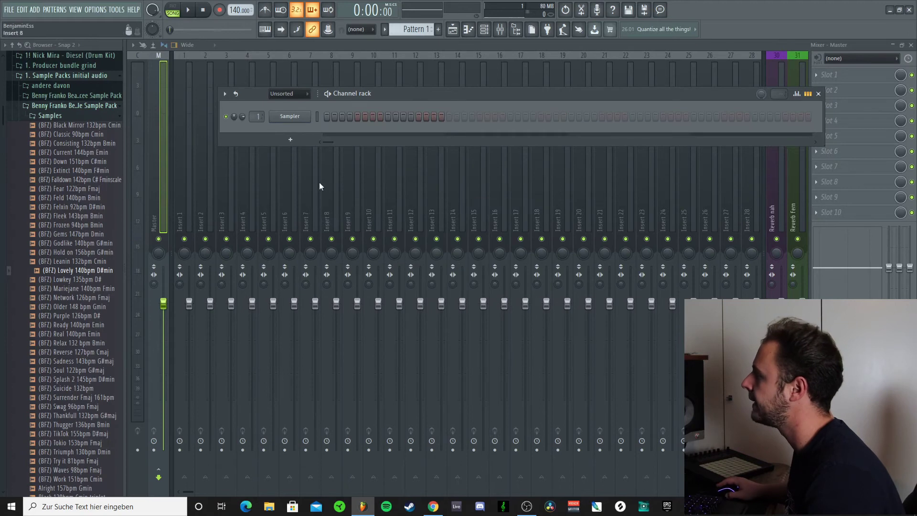
# - Add a Fruity Slicer channel, load the (BFZ) Lovely 140bpm D#min loop into it, and slice it by Beat
pyautogui.click(293, 140)
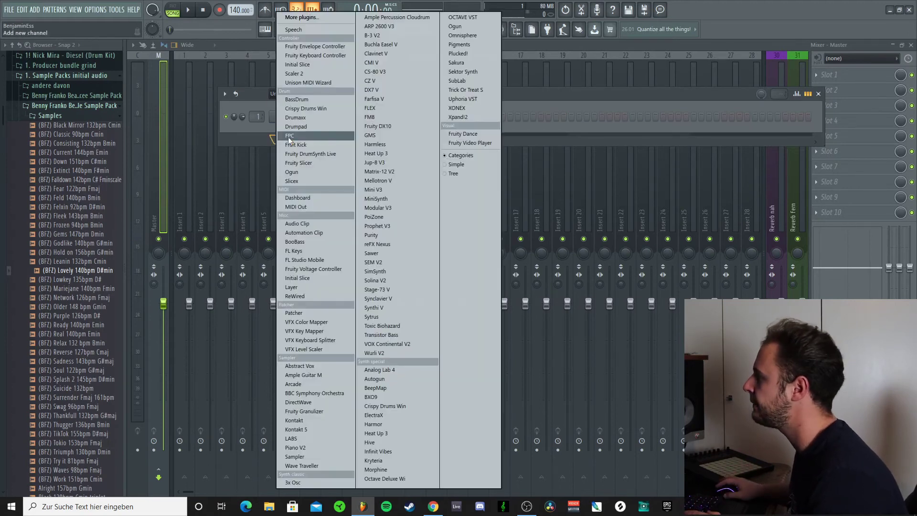
pyautogui.click(304, 163)
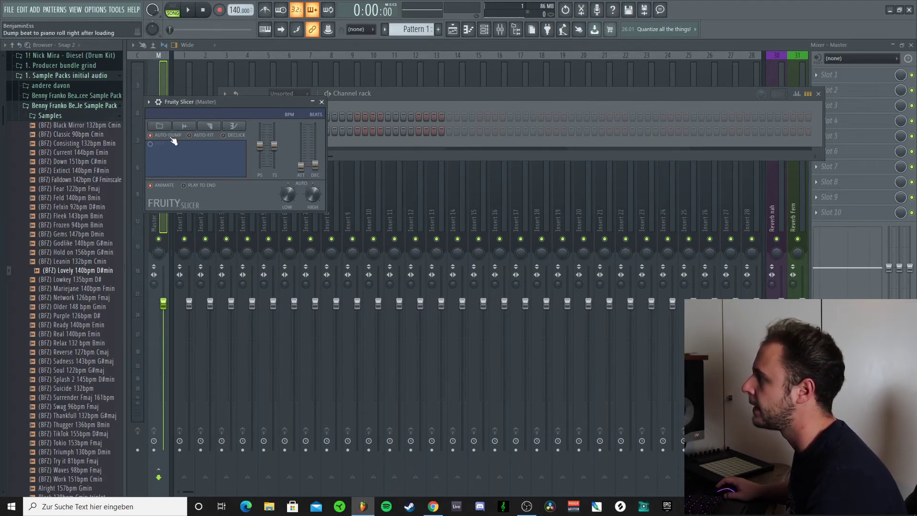
pyautogui.click(209, 127)
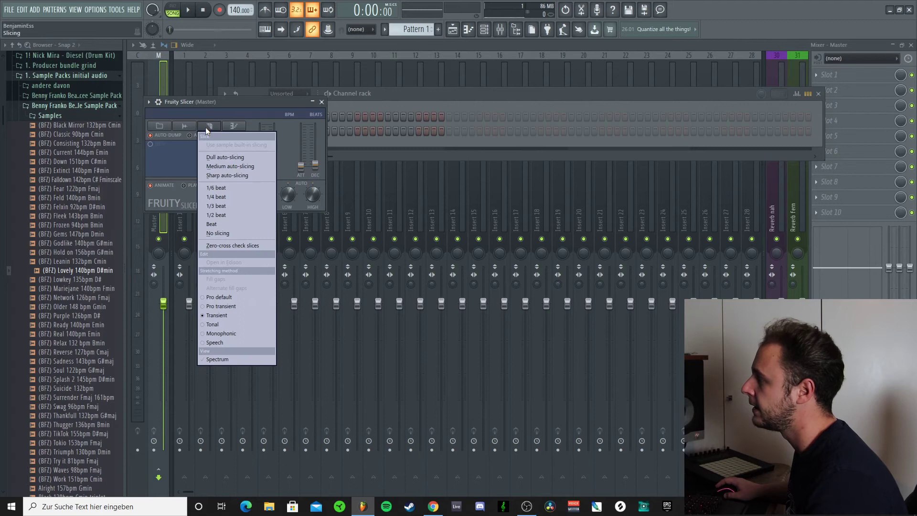
pyautogui.click(237, 224)
pyautogui.moveTo(79, 270); pyautogui.dragTo(176, 169)
pyautogui.click(210, 126)
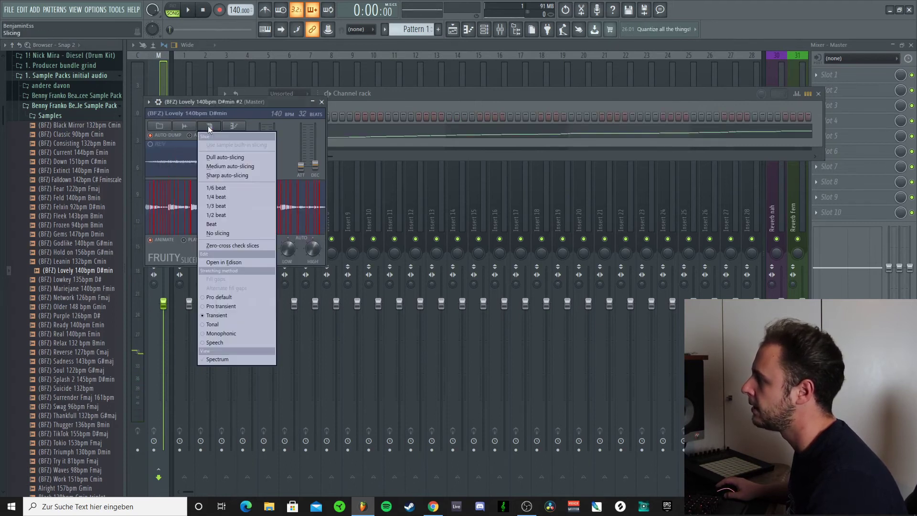
pyautogui.click(222, 224)
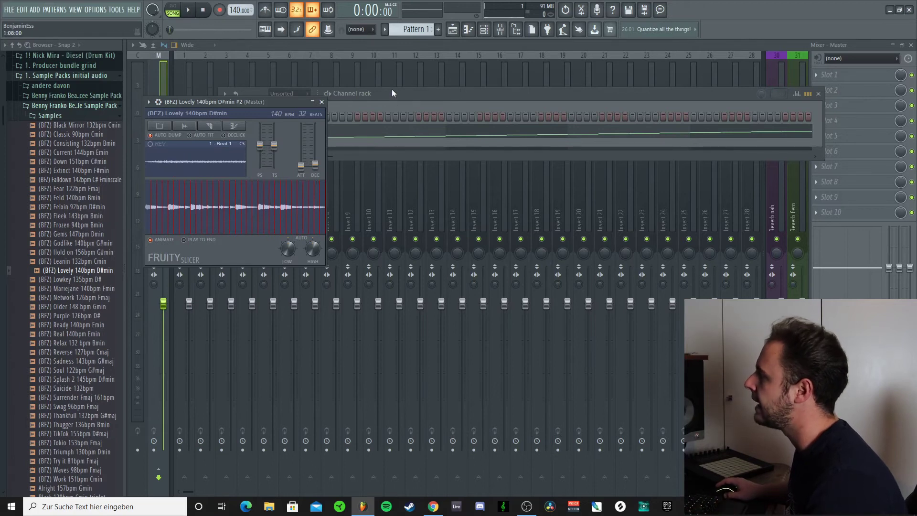
# - In the sliced loop's piano roll, delete the stray Beat 33 note, start playback and select all the notes
pyautogui.click(374, 111)
pyautogui.rightClick(298, 133)
pyautogui.click(338, 131)
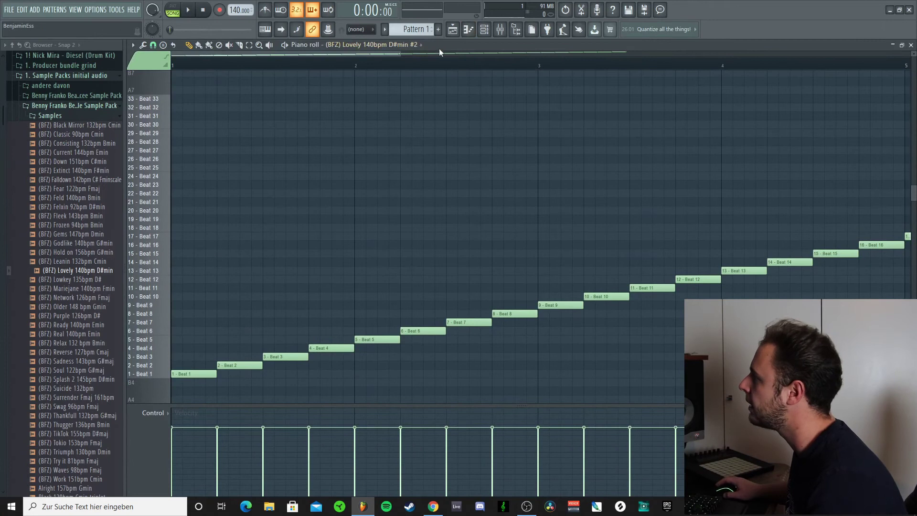
pyautogui.moveTo(400, 55); pyautogui.dragTo(910, 55)
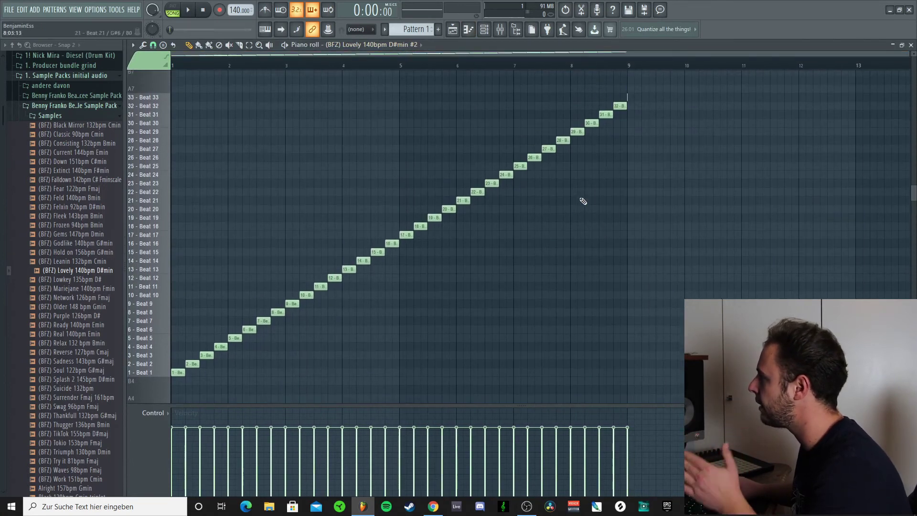
pyautogui.rightClick(627, 98)
pyautogui.press('space')
pyautogui.hotkey('ctrl', 'a')
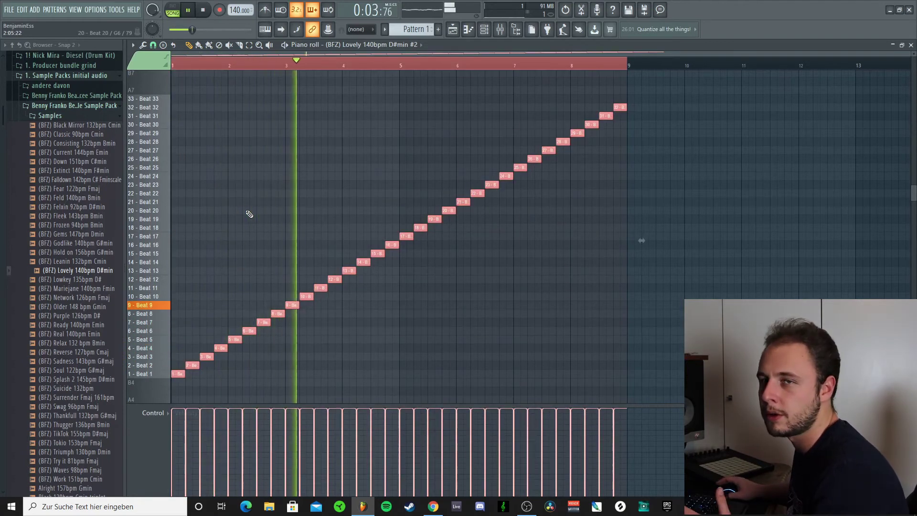
# - Reopen the sliced loop's Fruity Slicer from the channel rack, raise its attack (ATT), and play the melody
pyautogui.click(484, 29)
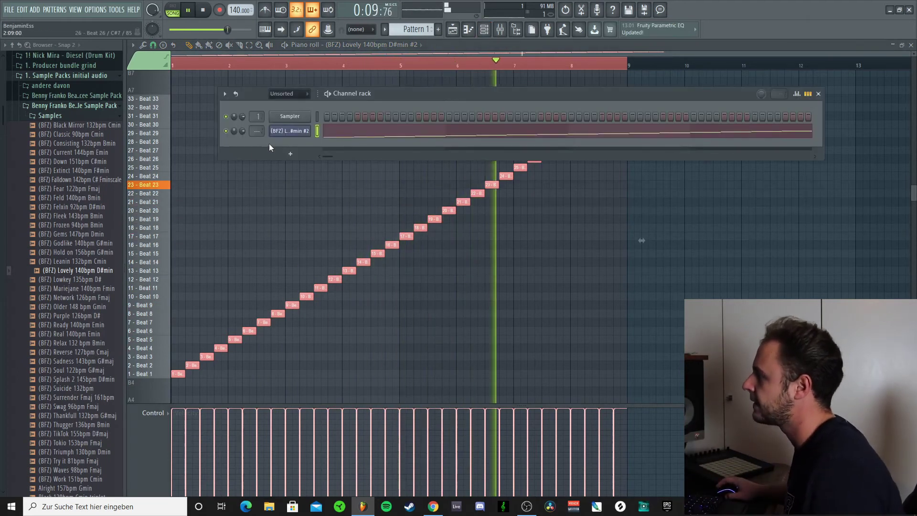
pyautogui.press('space')
pyautogui.click(290, 131)
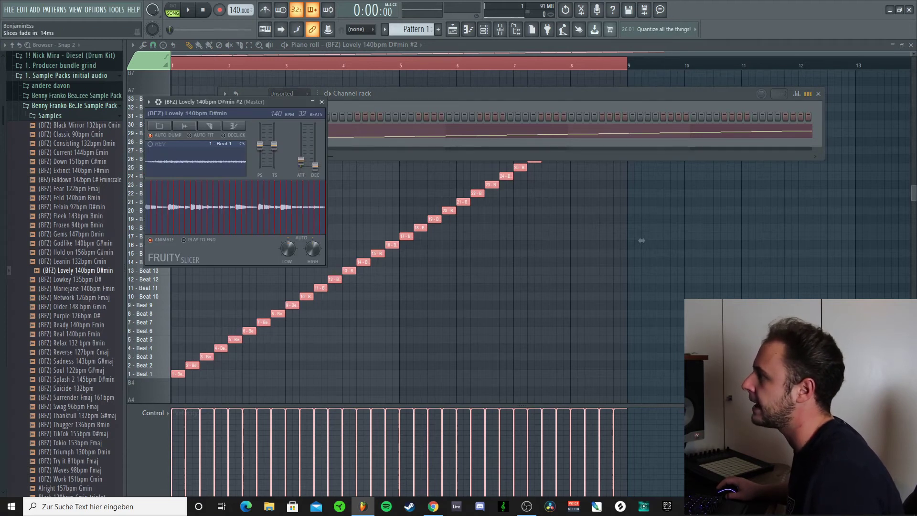
pyautogui.press('space')
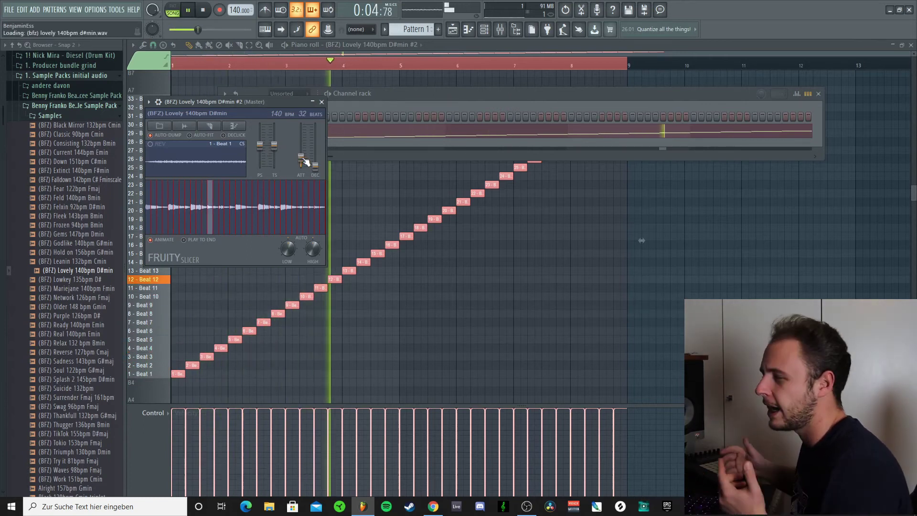
pyautogui.press('space')
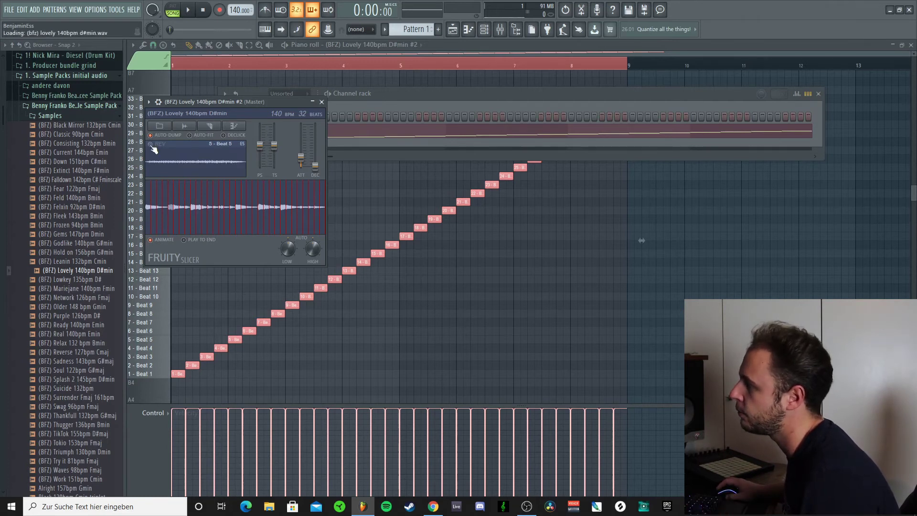
# - Reverse the Beat 5, Beat 13, Beat 17 and Beat 29 slices in Fruity Slicer, playing the melody between changes
pyautogui.press('space')
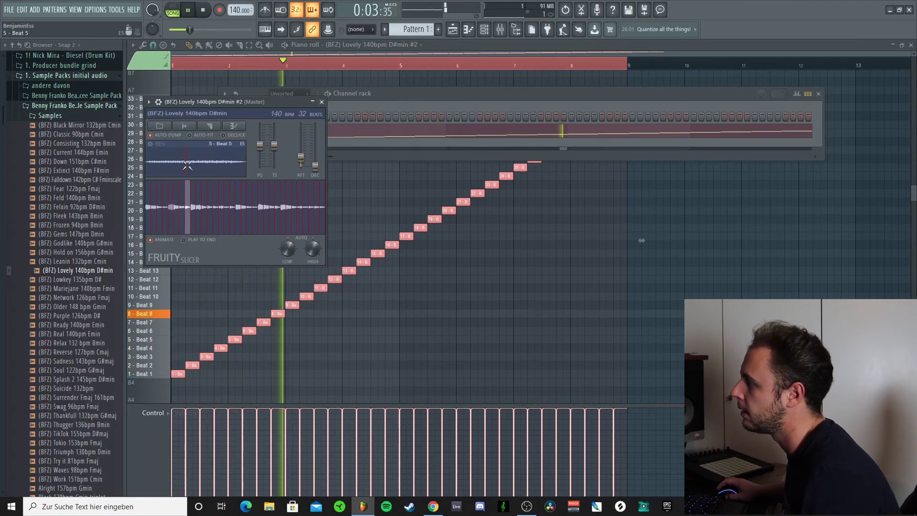
pyautogui.press('space')
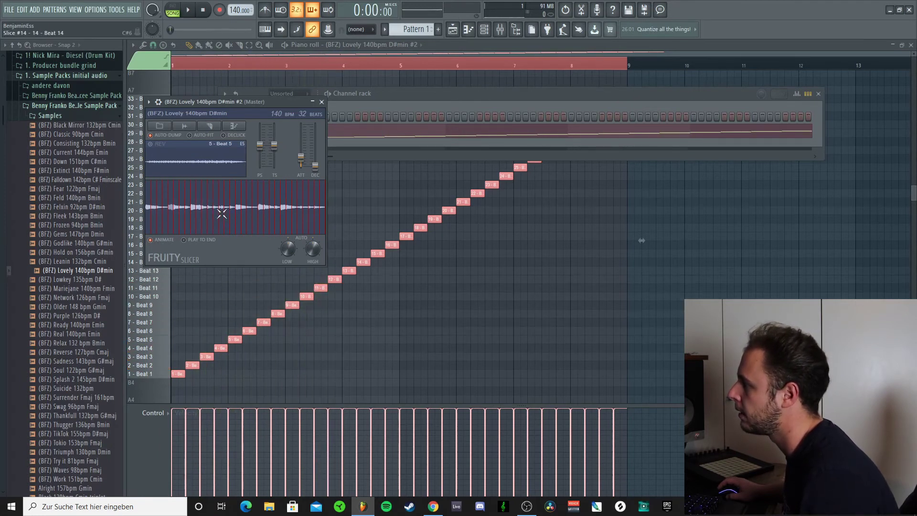
pyautogui.click(152, 146)
pyautogui.press('space')
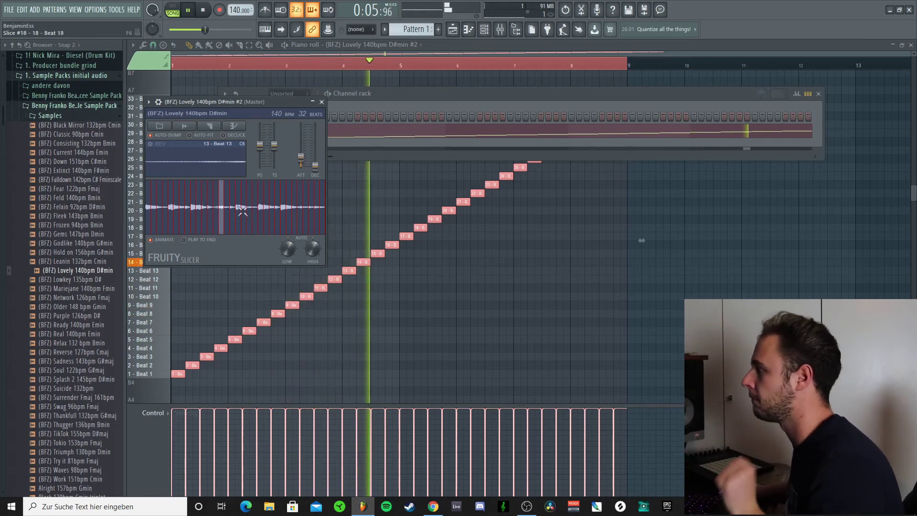
pyautogui.press('space')
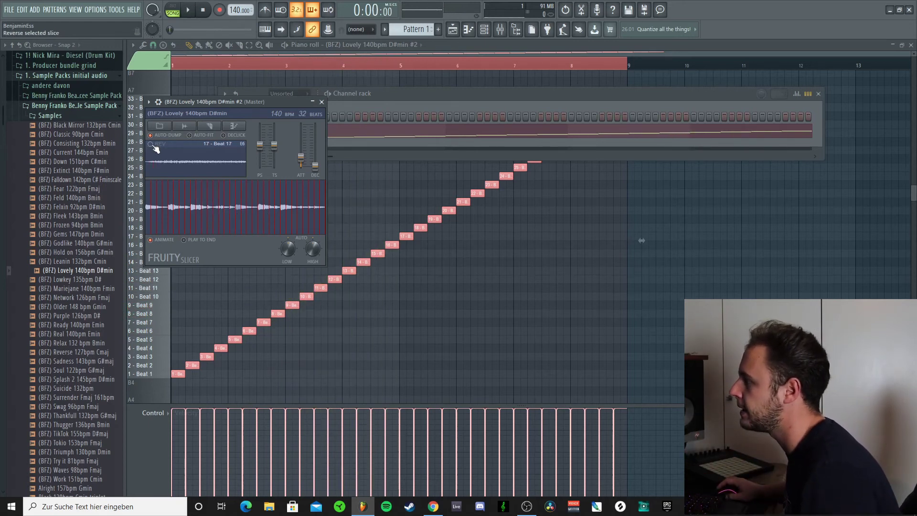
pyautogui.press('space')
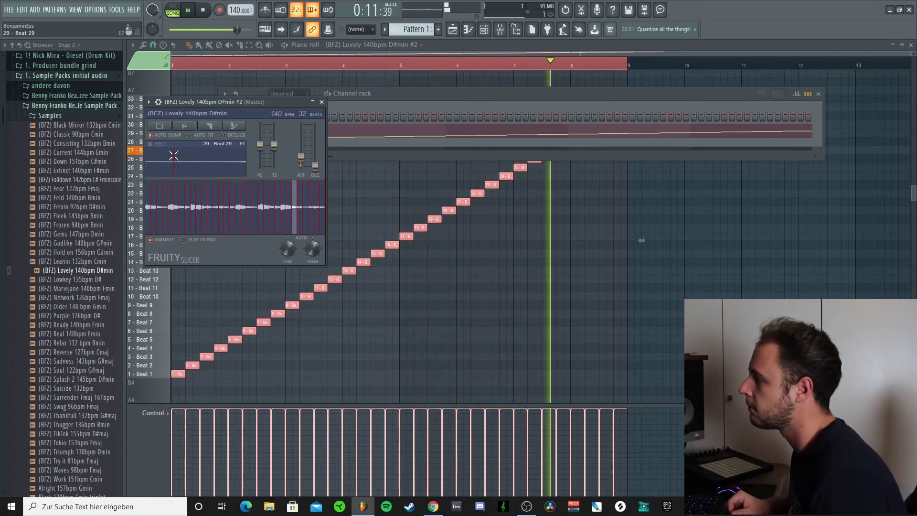
pyautogui.press('space')
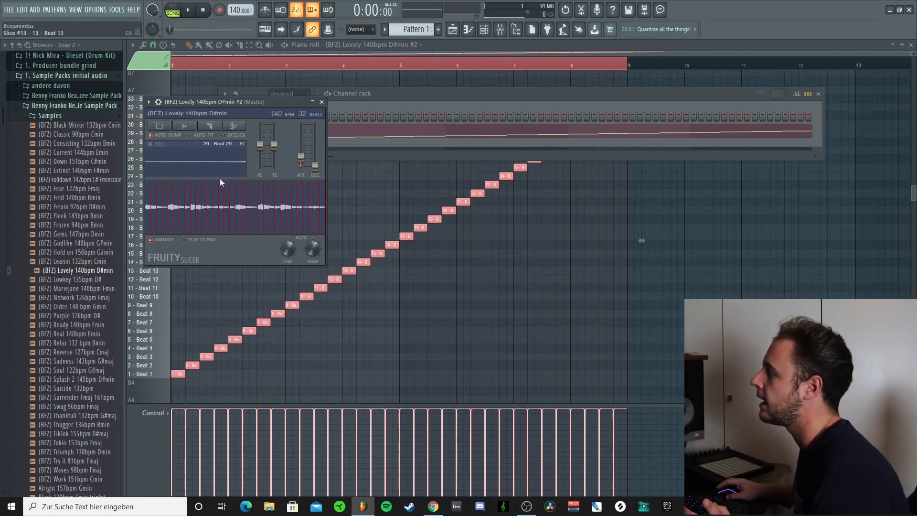
# - Lower Fruity Slicer's pitch (PS) slightly, play the melody, and collapse the browser's Samples folder
pyautogui.moveTo(260, 147); pyautogui.dragTo(262, 150)
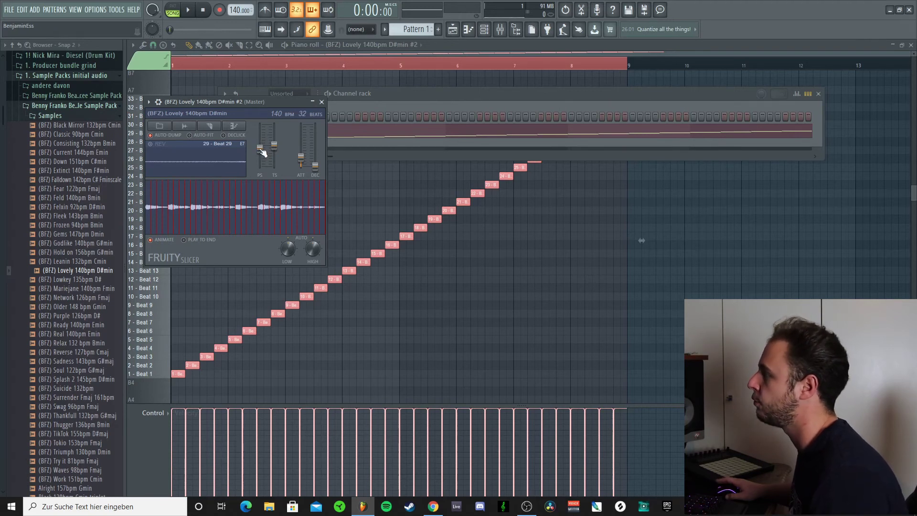
pyautogui.press('space')
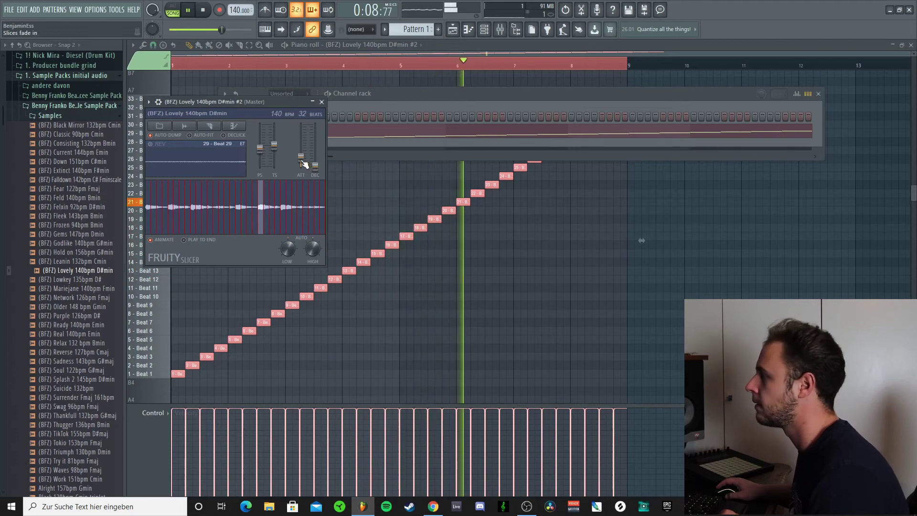
pyautogui.press('space')
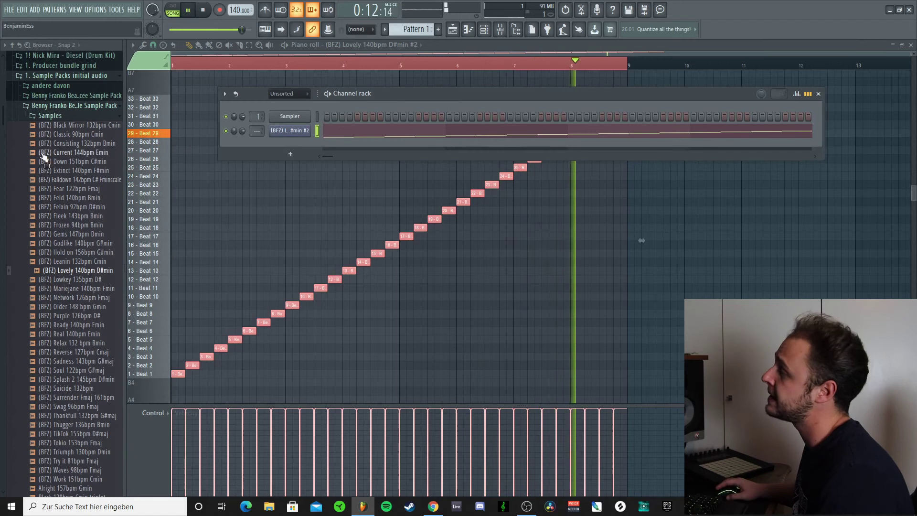
pyautogui.press('space')
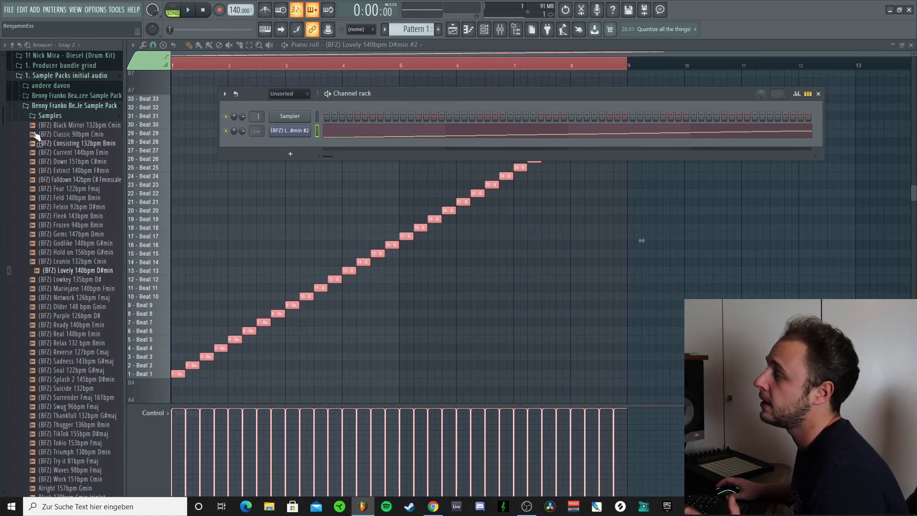
pyautogui.click(48, 116)
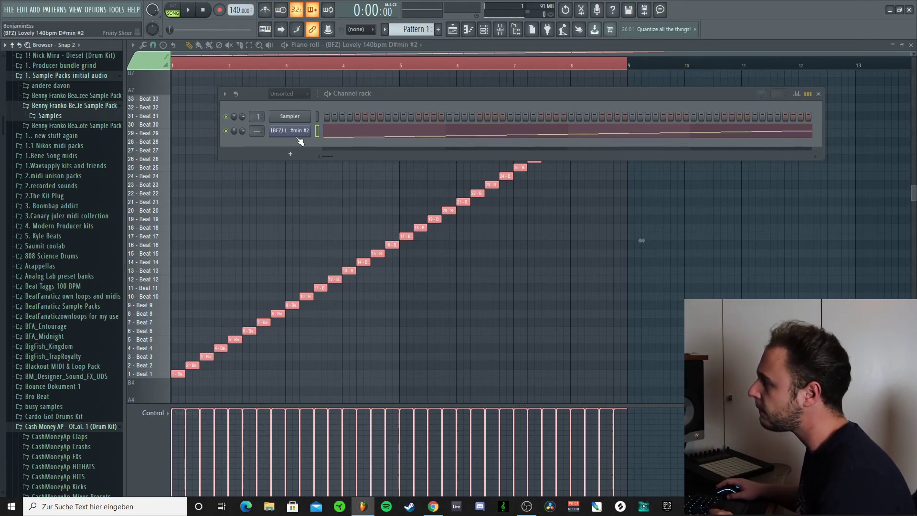
# - Add a Slicex channel, look over its interface as an alternative slicer, and close its window
pyautogui.click(290, 153)
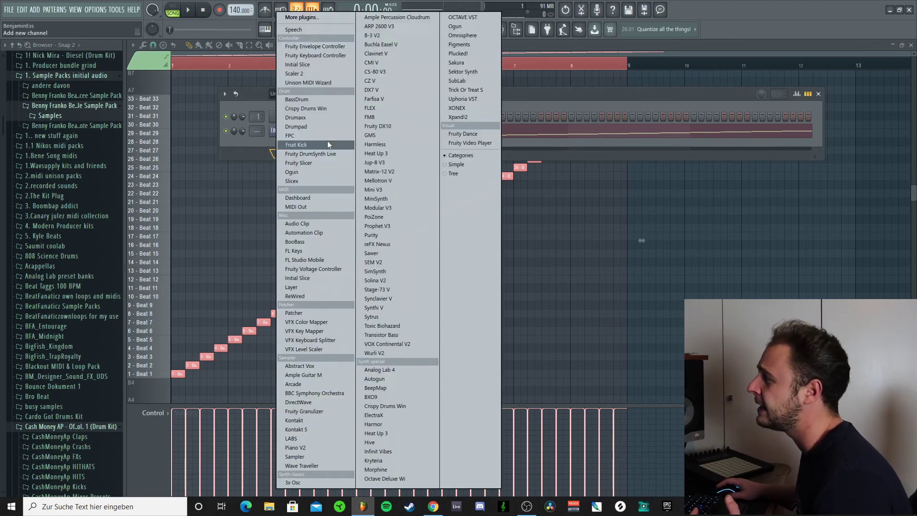
pyautogui.click(308, 182)
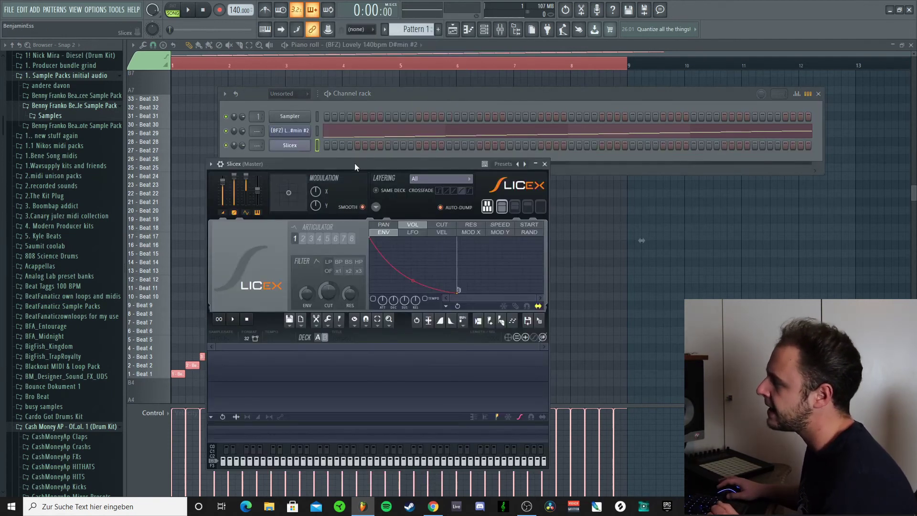
pyautogui.moveTo(355, 164); pyautogui.dragTo(344, 119)
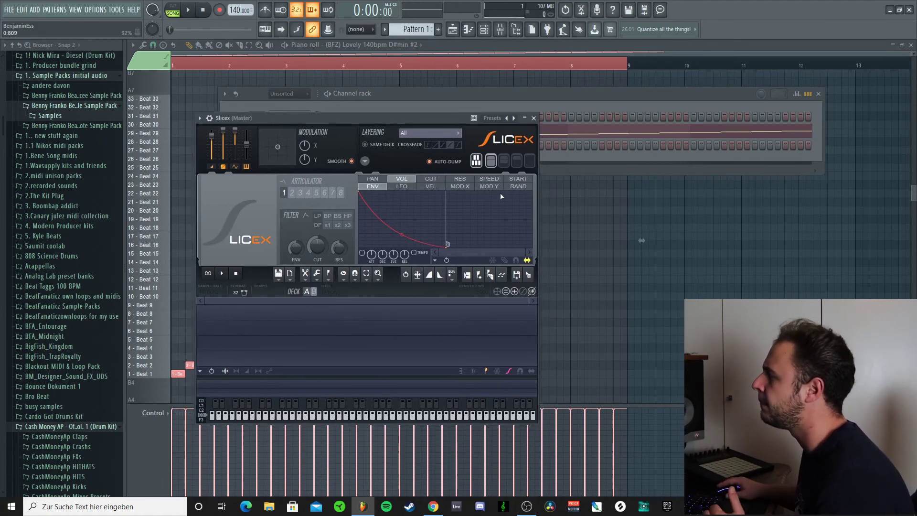
pyautogui.click(524, 118)
pyautogui.click(524, 118)
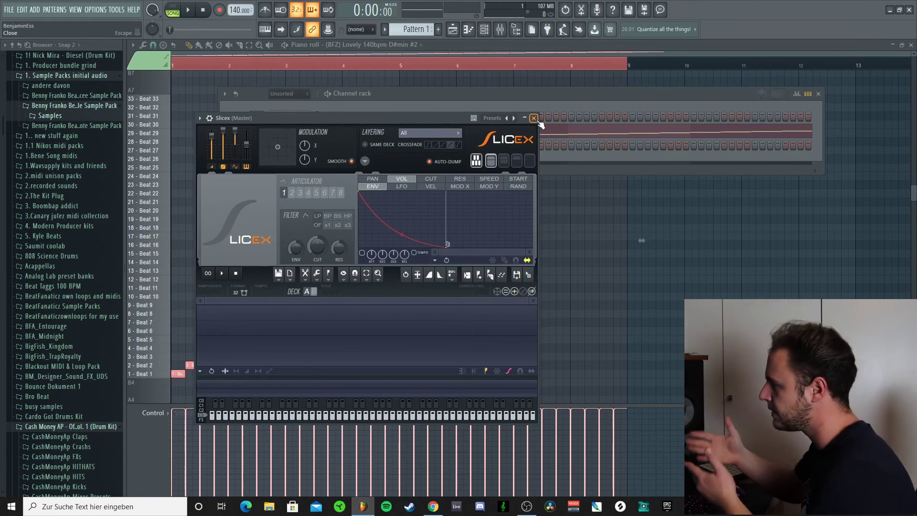
pyautogui.click(534, 118)
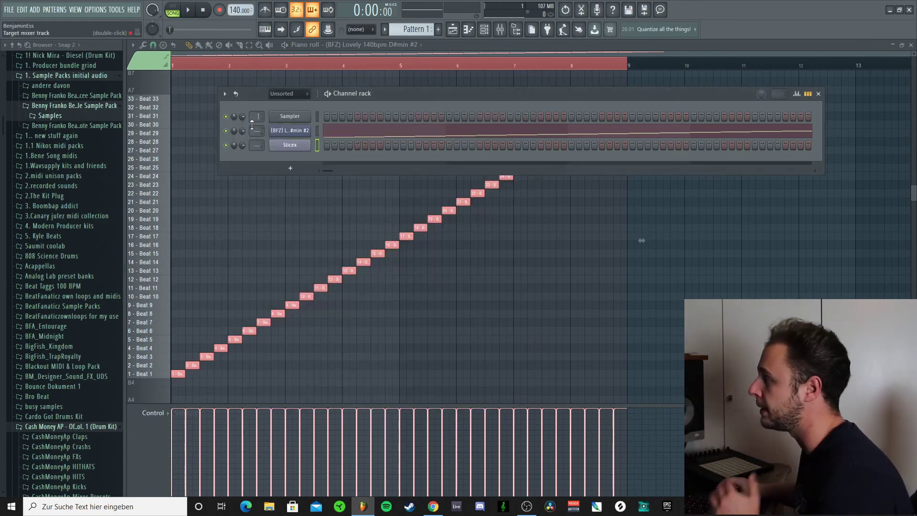
# - Delete the Slicex channel from the channel rack
pyautogui.rightClick(305, 145)
pyautogui.click(337, 238)
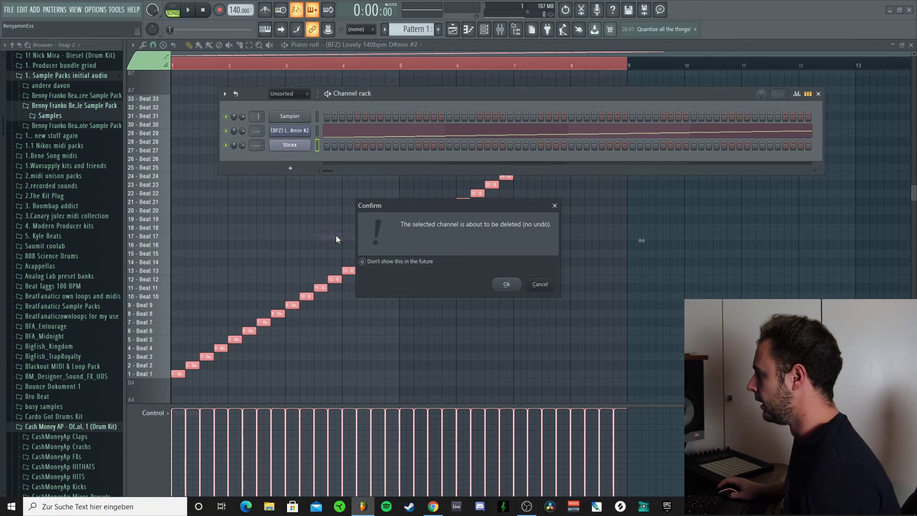
pyautogui.click(519, 288)
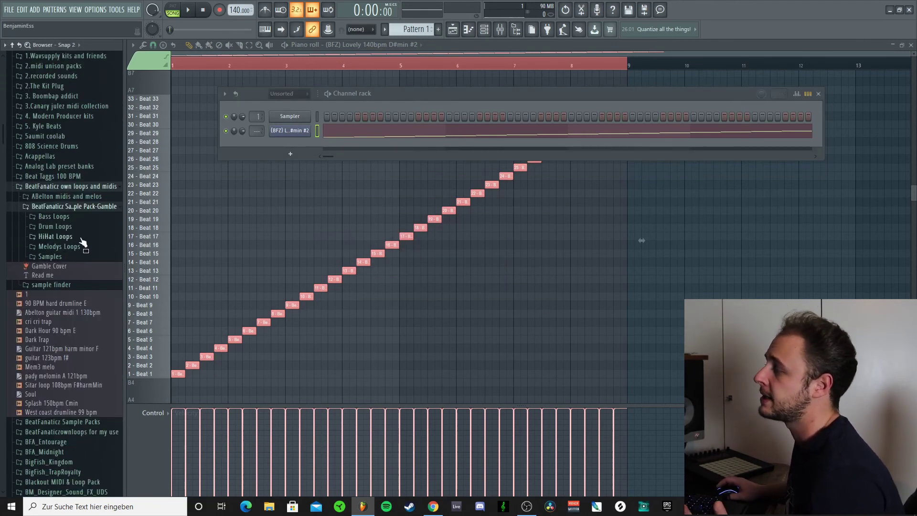
# - Show the playlist, expand the Drum Loops folder, and place (BFZ) Drum Loop 140bpm on Track 2 at bar 1
pyautogui.press('F9')
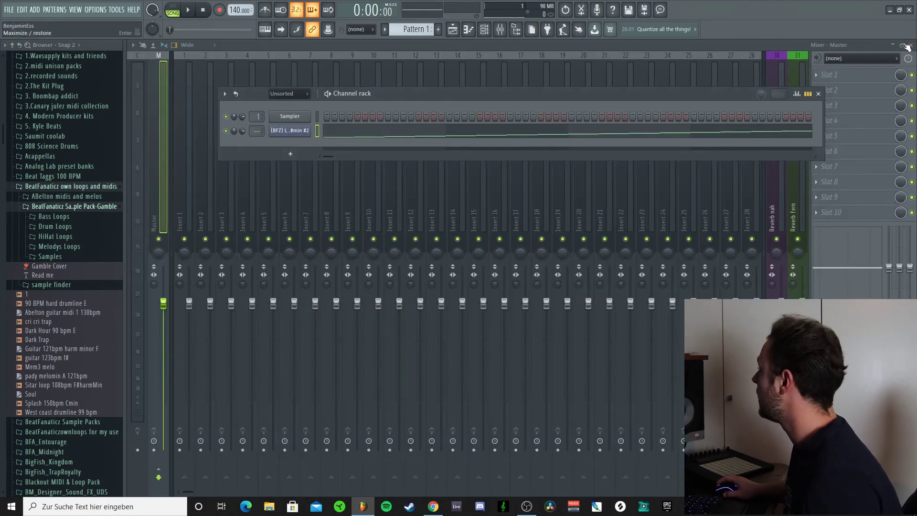
pyautogui.click(910, 46)
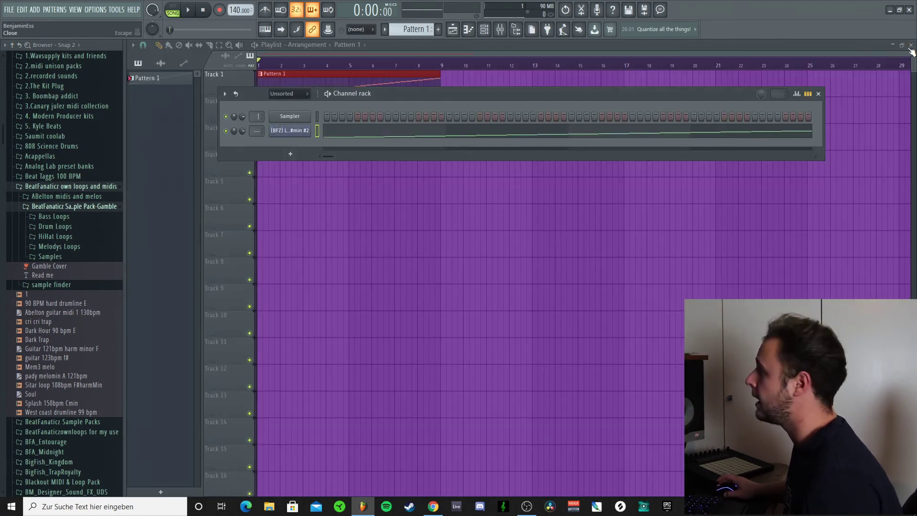
pyautogui.click(70, 228)
pyautogui.moveTo(72, 290); pyautogui.dragTo(263, 107)
# - Play the arrangement, place (BFZ) Drum Loop 135bpm on Track 3 at bar 1, and mute Tracks 1 and 2
pyautogui.press('space')
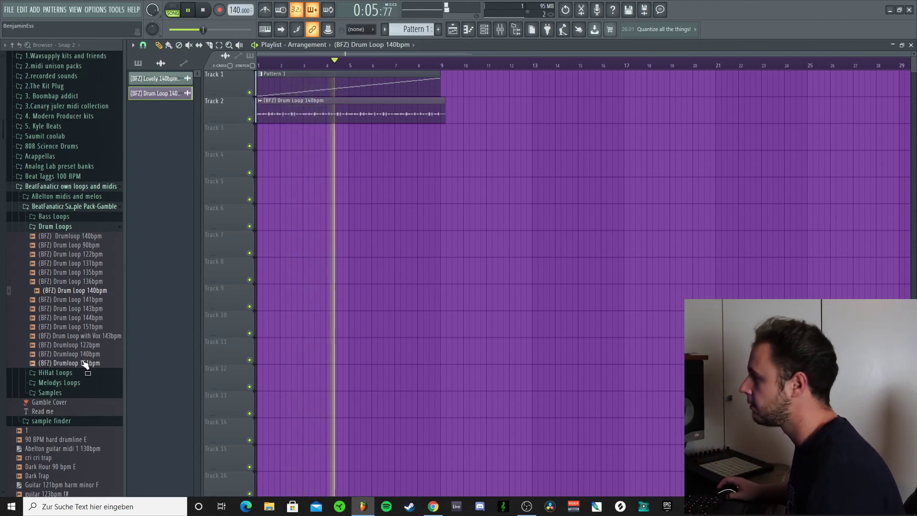
pyautogui.press('space')
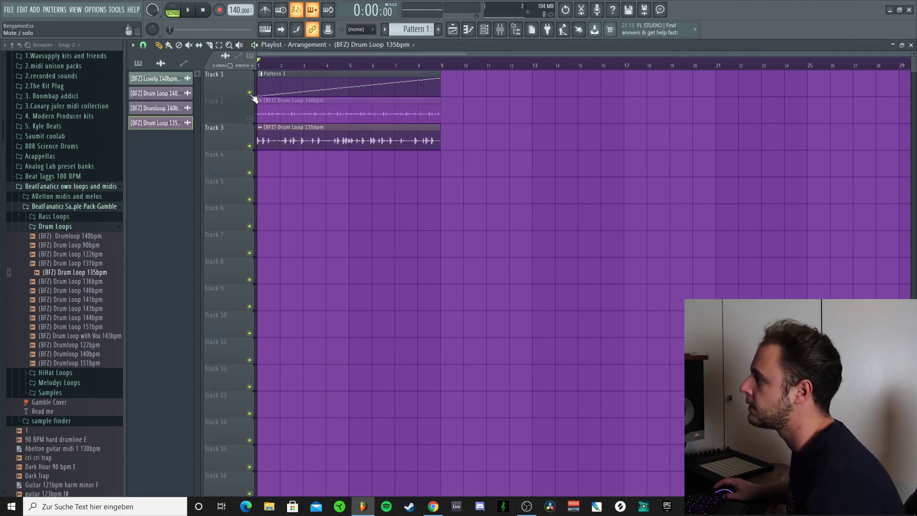
pyautogui.click(250, 93)
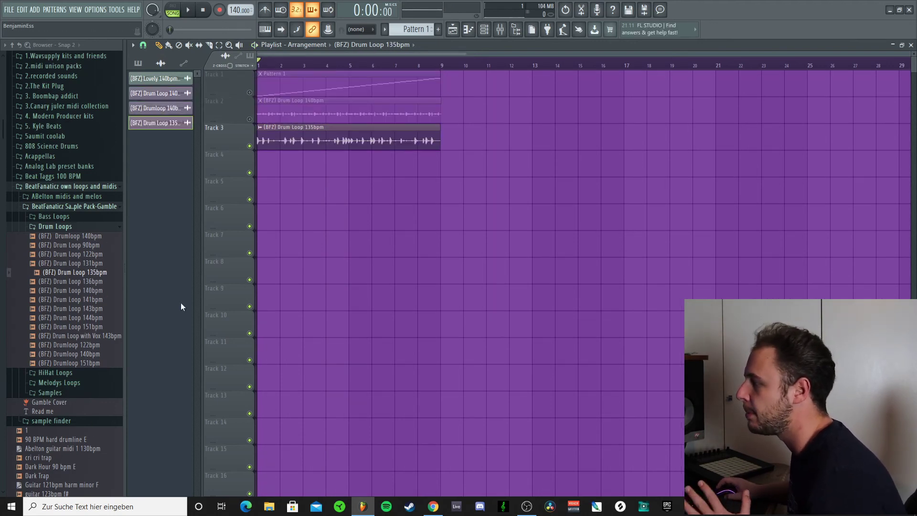
# - Mute Track 3 and unmute Tracks 1 and 2 in the playlist
pyautogui.click(249, 145)
pyautogui.click(249, 119)
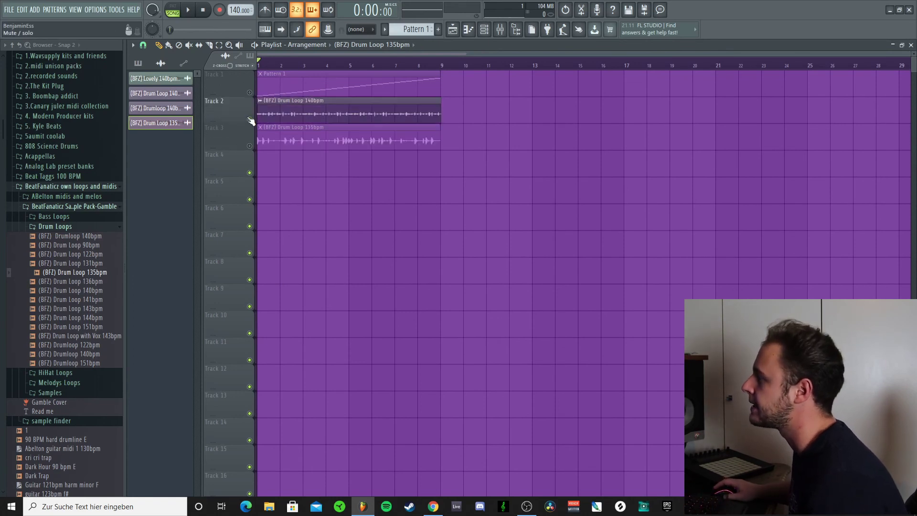
pyautogui.click(250, 92)
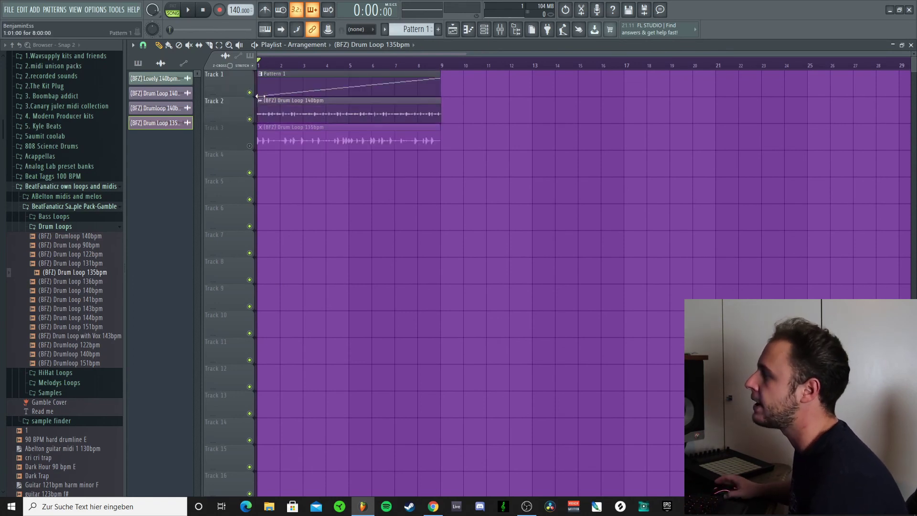
# - Look through the sample pack's Bass Loops, HiHat Loops, Melodys Loops and Samples folders, and preview (BFZ) Sample 1
pyautogui.click(59, 228)
pyautogui.click(57, 218)
pyautogui.click(58, 219)
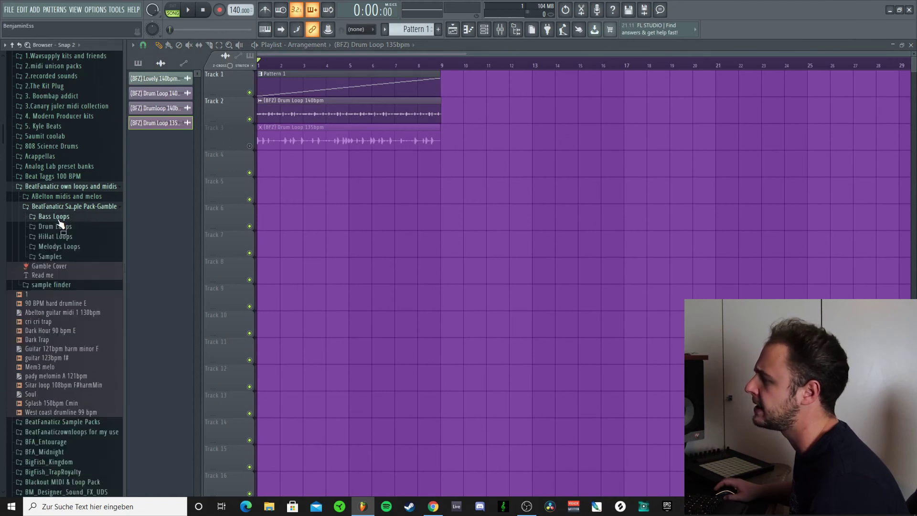
pyautogui.click(69, 239)
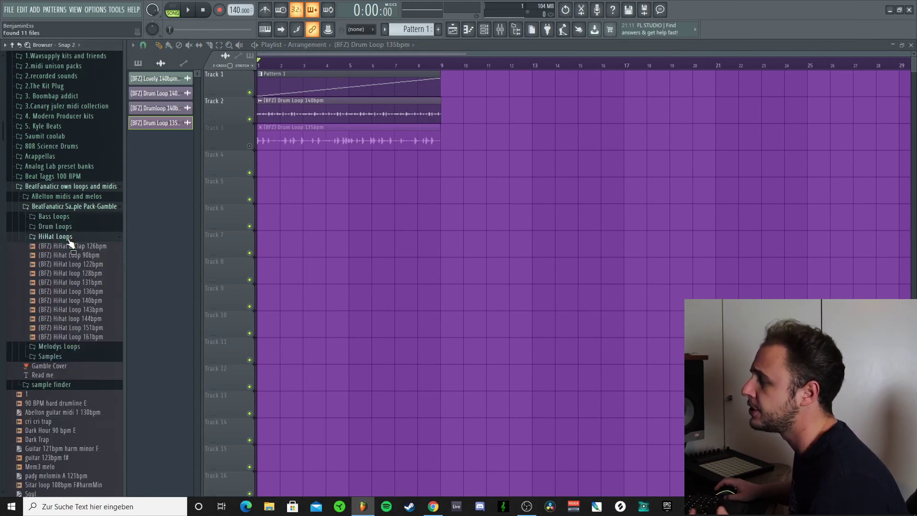
pyautogui.click(69, 238)
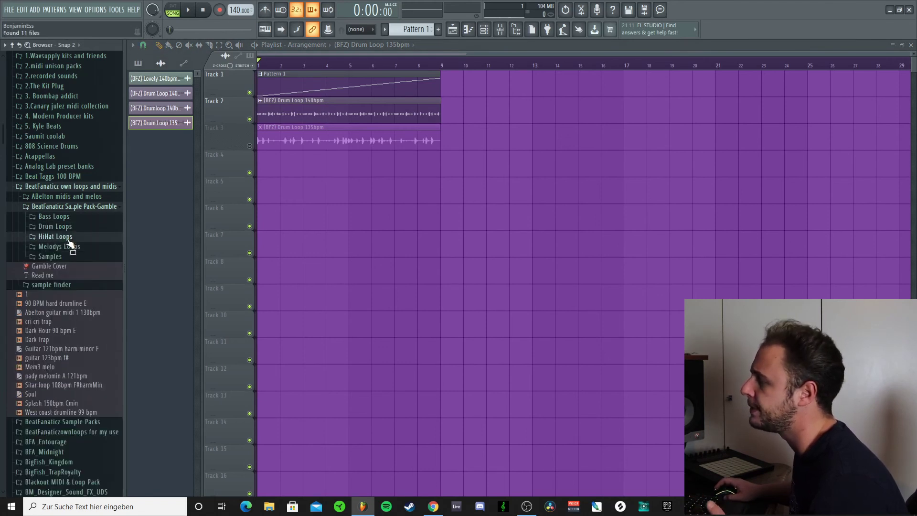
pyautogui.click(77, 249)
pyautogui.scroll(-5, 72, 239)
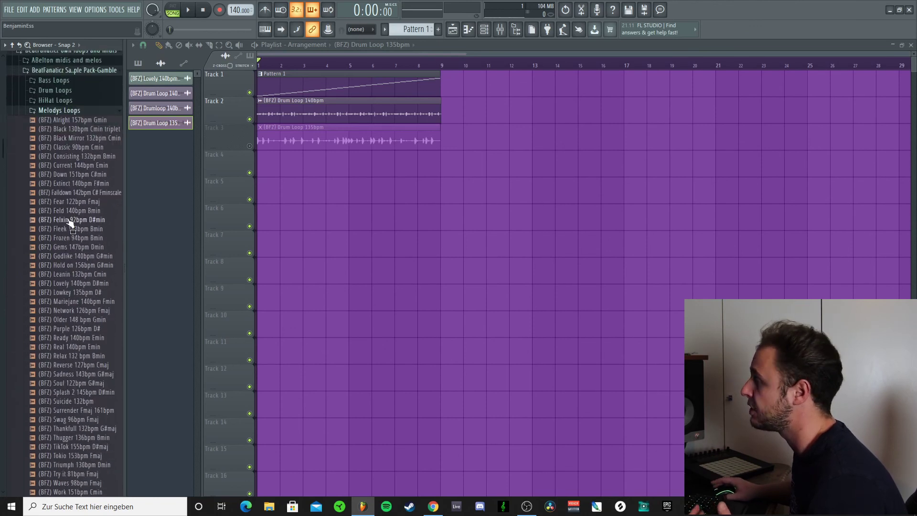
pyautogui.click(79, 112)
pyautogui.click(80, 122)
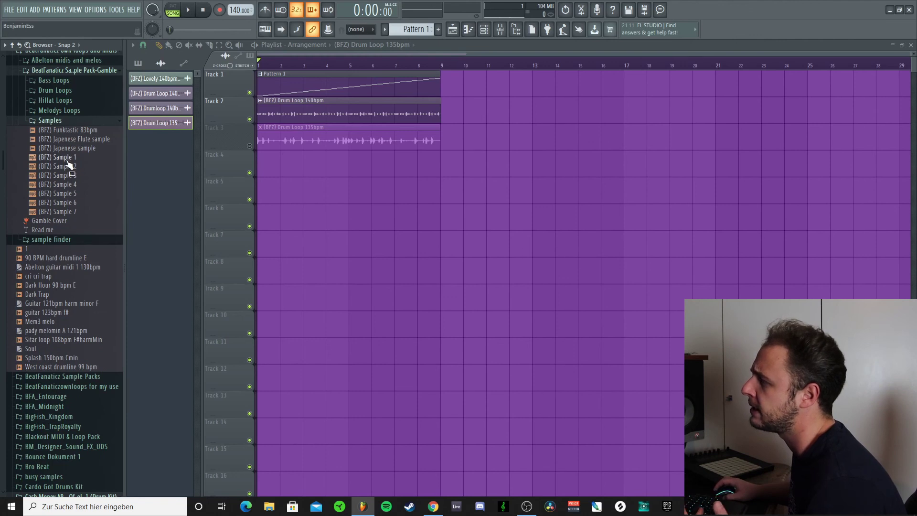
pyautogui.moveTo(71, 162); pyautogui.dragTo(74, 166)
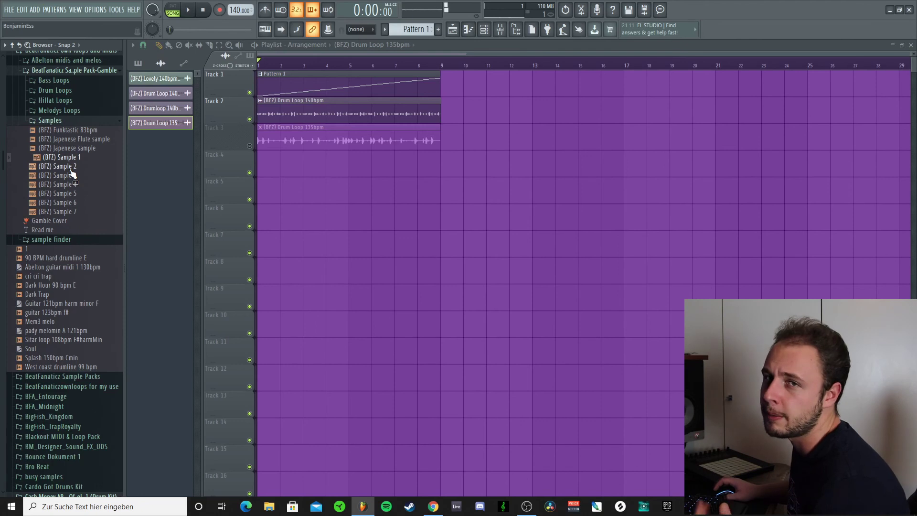
pyautogui.moveTo(71, 171); pyautogui.dragTo(80, 166)
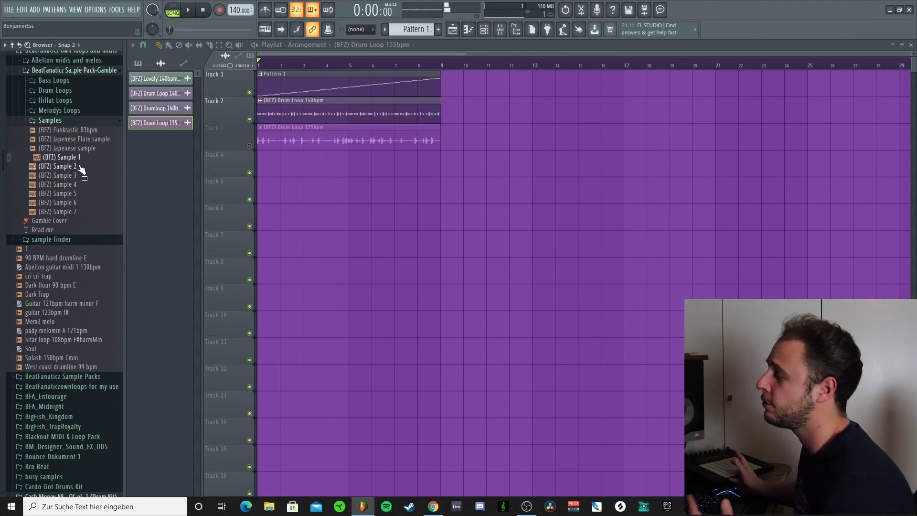